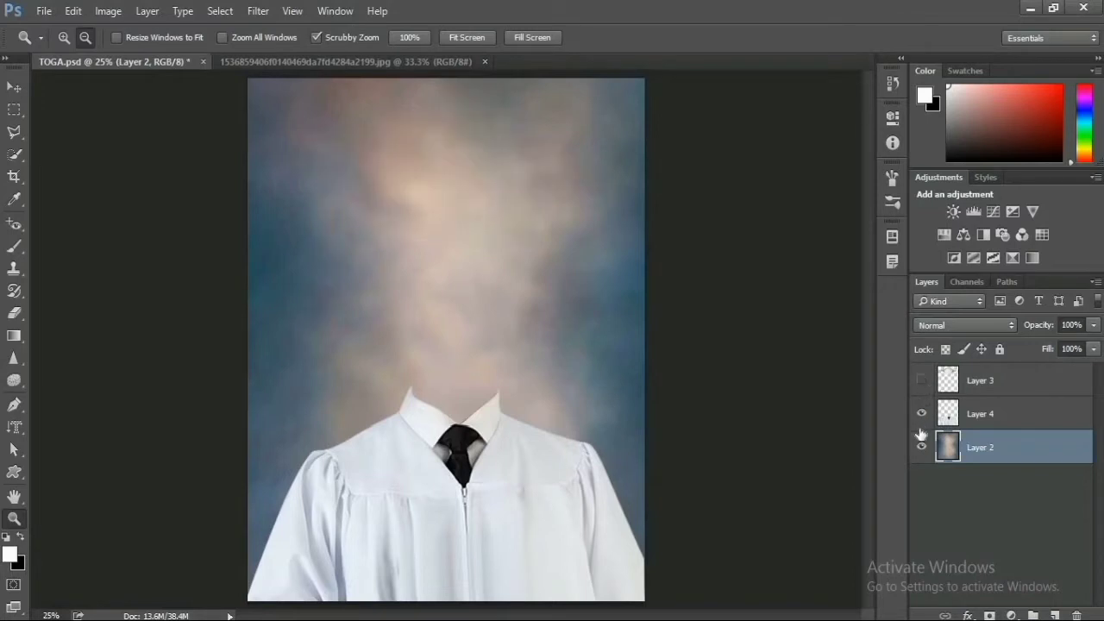
# Show the Layer 3 mortarboard cap, toggle Layer 2, and zoom into the girl's portrait
pyautogui.click(921, 380)
pyautogui.click(921, 447)
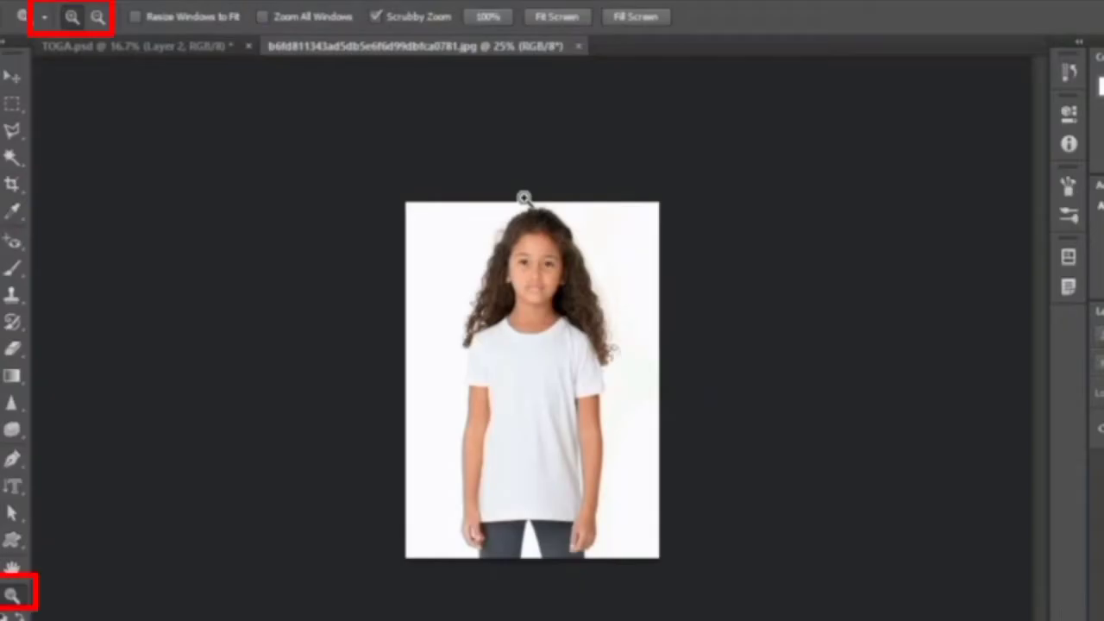
pyautogui.click(523, 199)
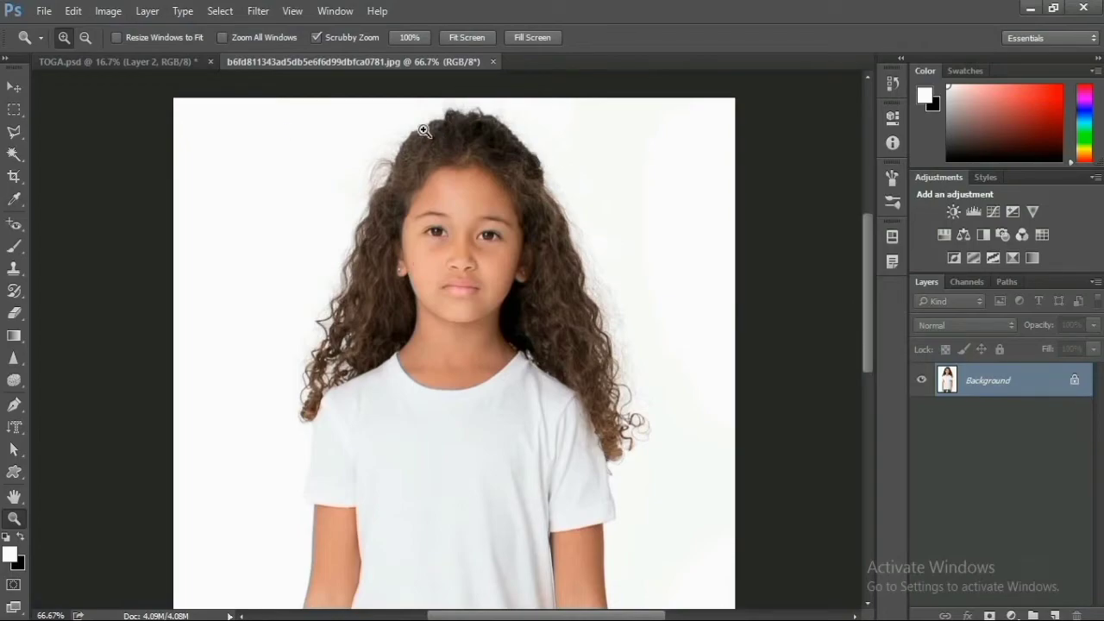
# Crop the girl's photo to a slightly rotated 1:1 square framing head and shoulders
pyautogui.click(13, 176)
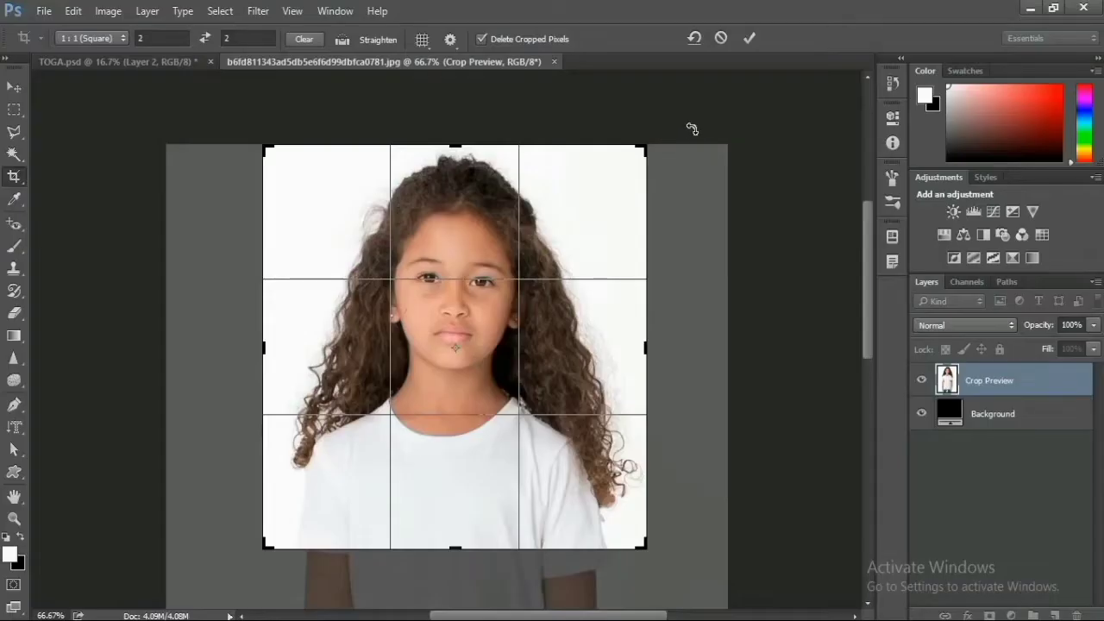
pyautogui.moveTo(686, 127); pyautogui.dragTo(682, 126)
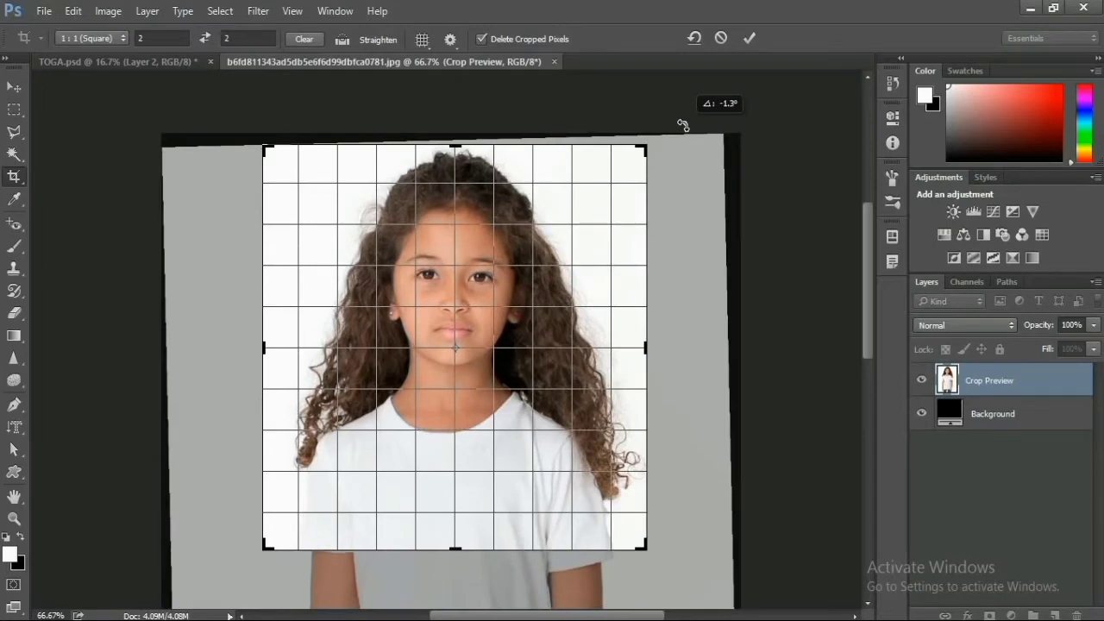
pyautogui.click(748, 38)
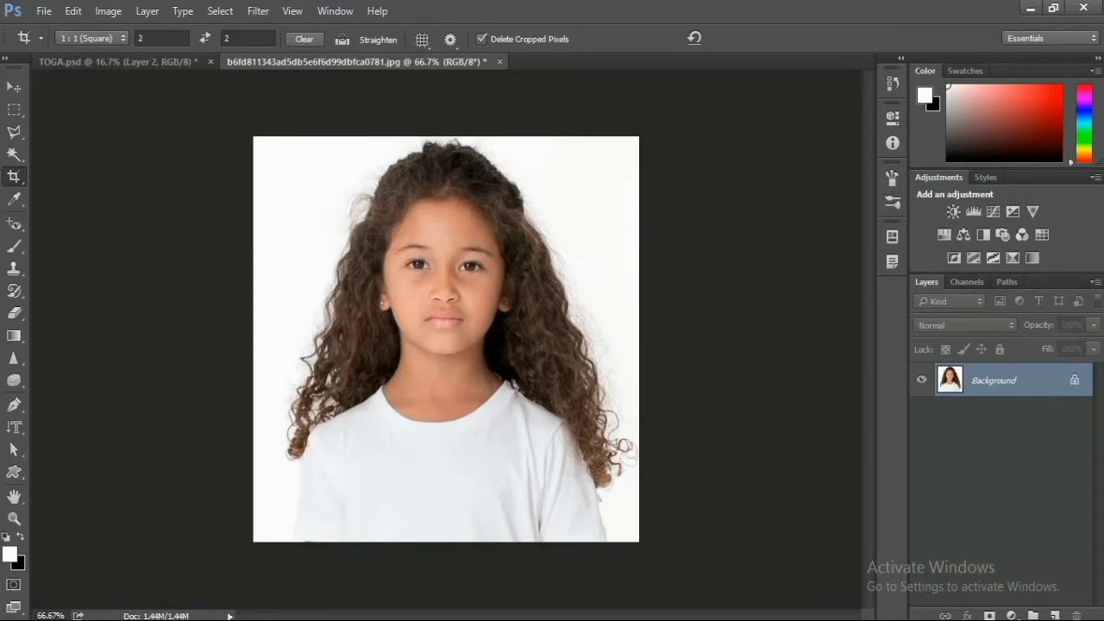
# Select the girl by Magic Wand-picking the white background and inverting it, then open Refine Edge
pyautogui.click(14, 154)
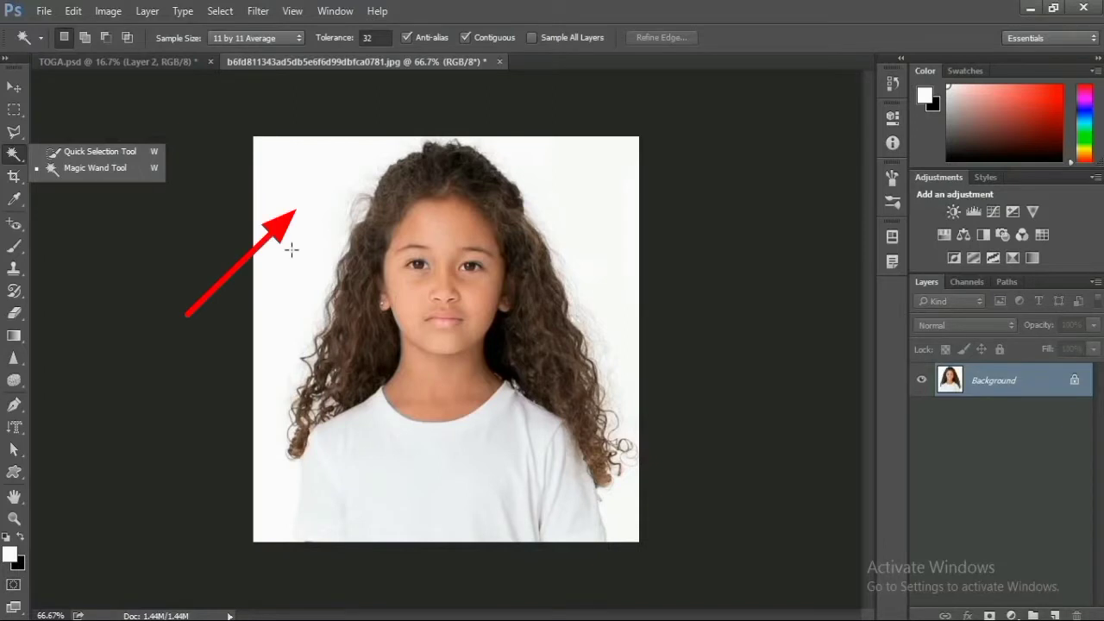
pyautogui.click(291, 247)
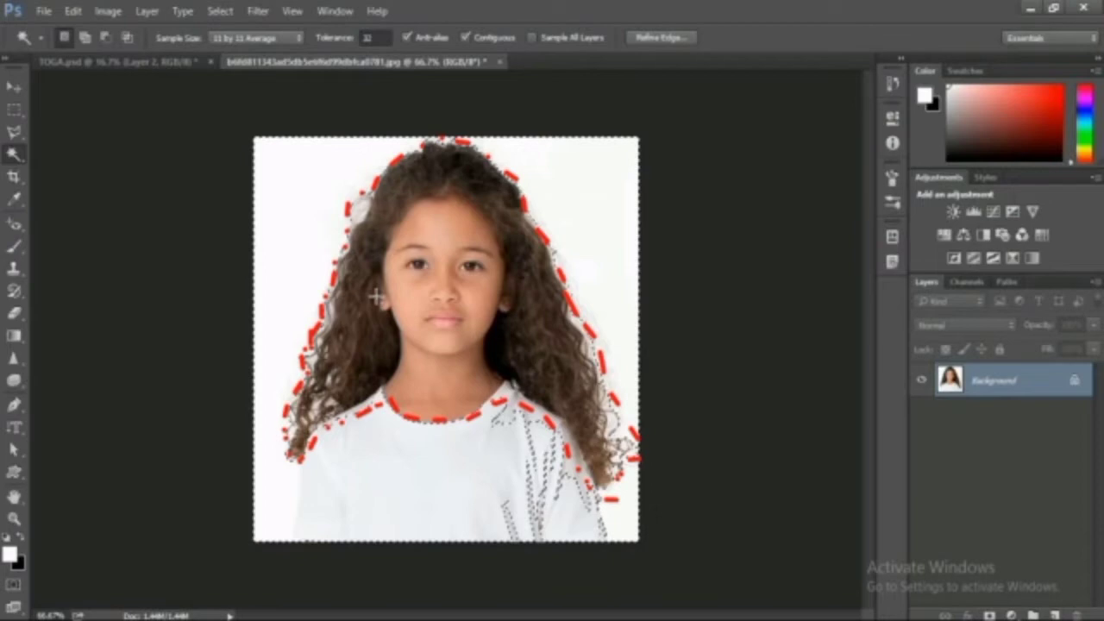
pyautogui.click(220, 10)
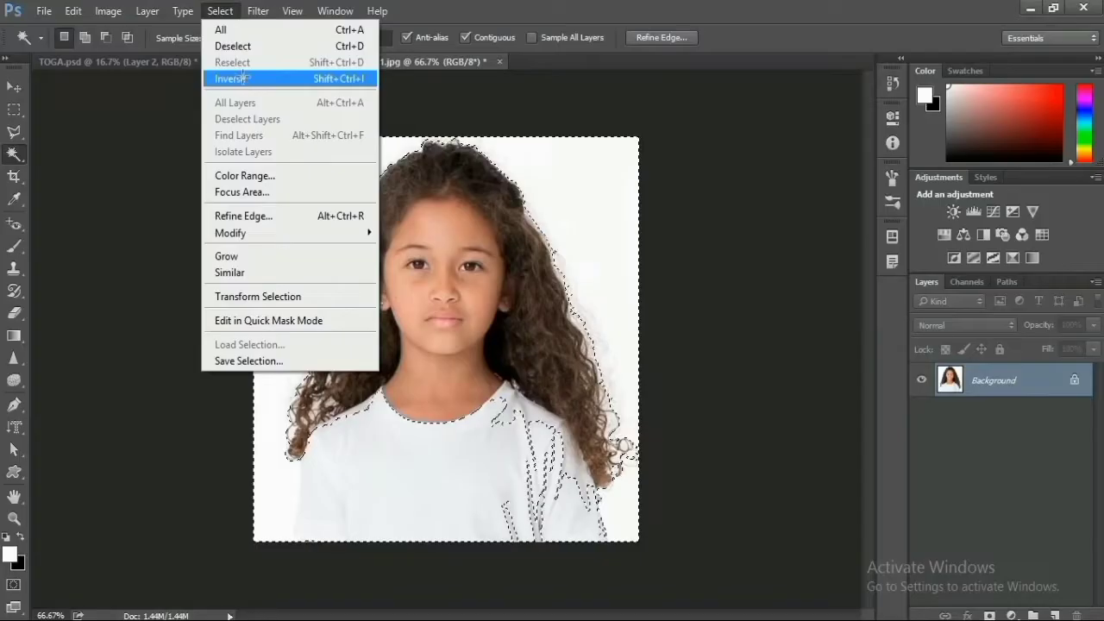
pyautogui.click(234, 79)
pyautogui.press('w')
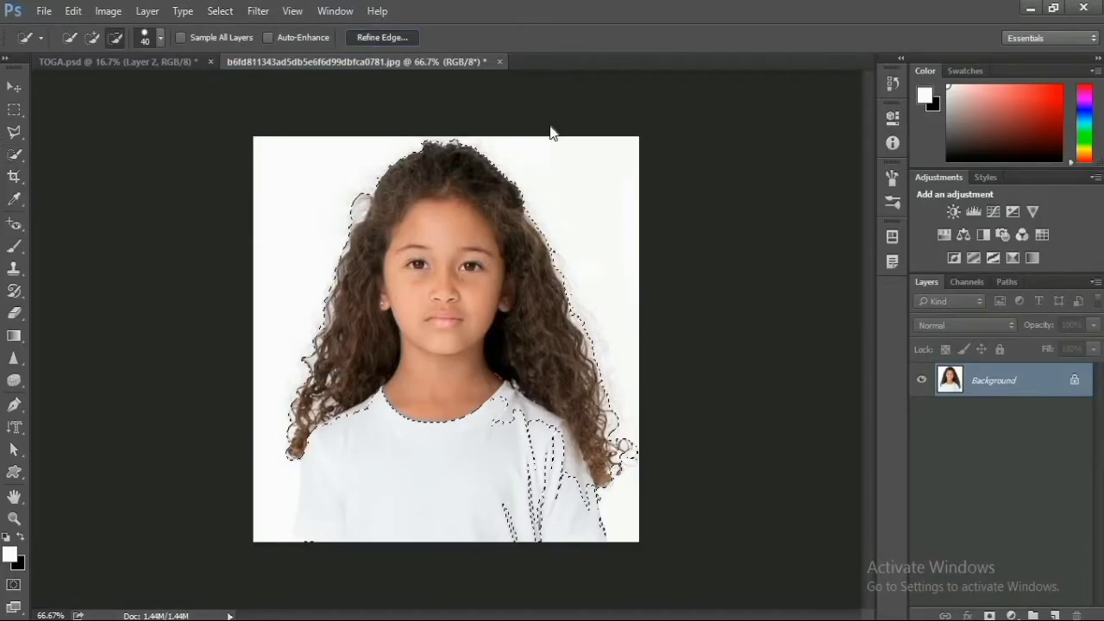
pyautogui.hotkey('alt', 'ctrl', 'r')
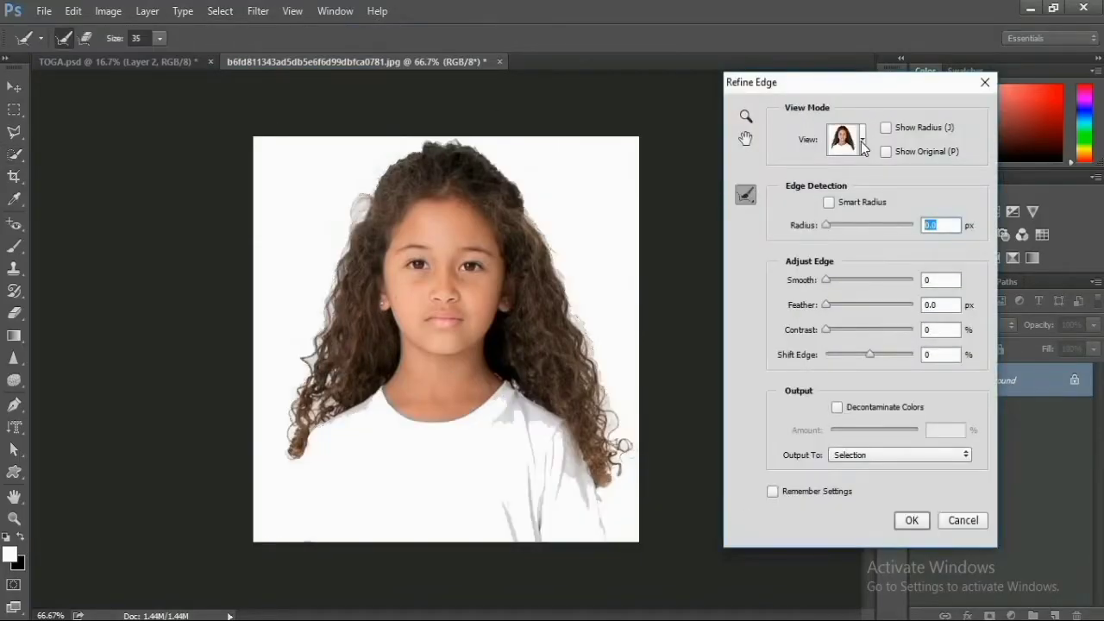
# Set the Refine Edge view to On Black and choose the Refine Radius Tool
pyautogui.click(861, 144)
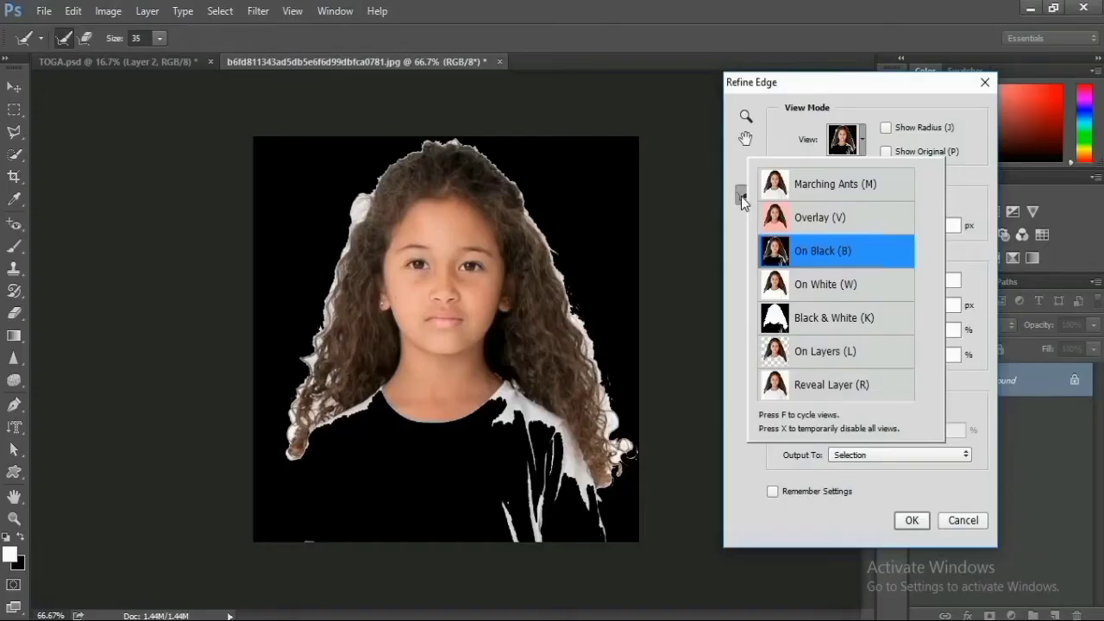
pyautogui.click(802, 250)
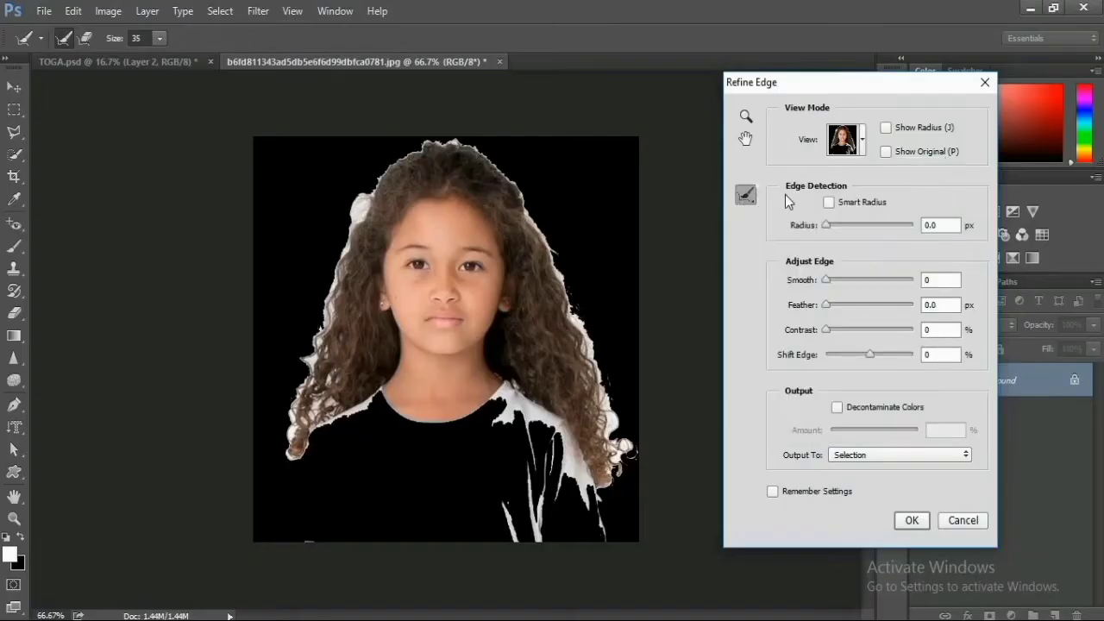
pyautogui.click(744, 195)
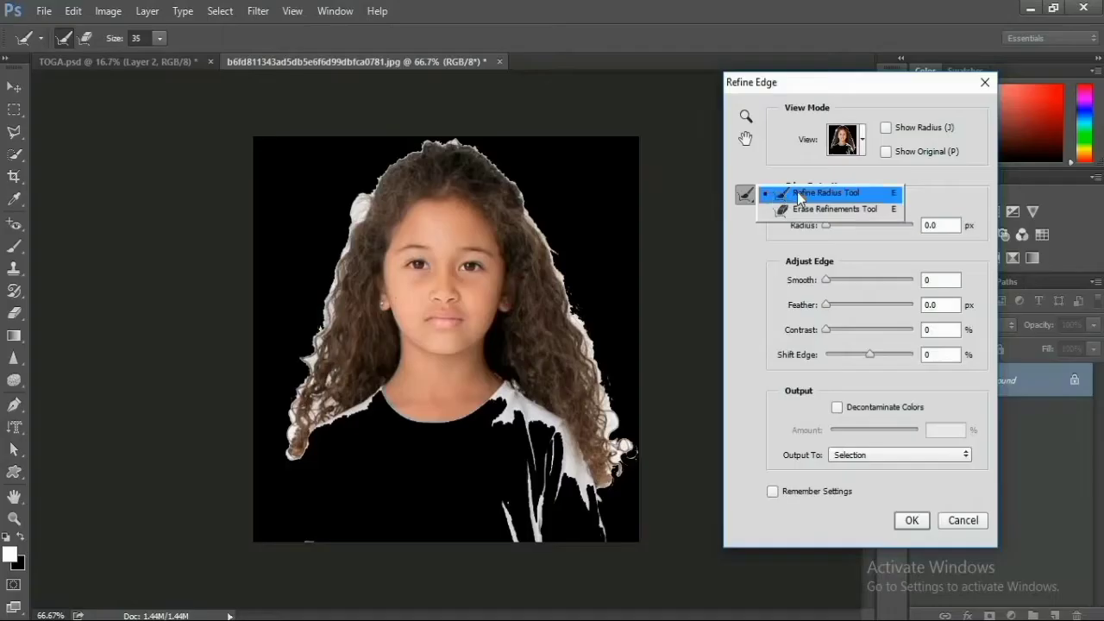
pyautogui.click(770, 193)
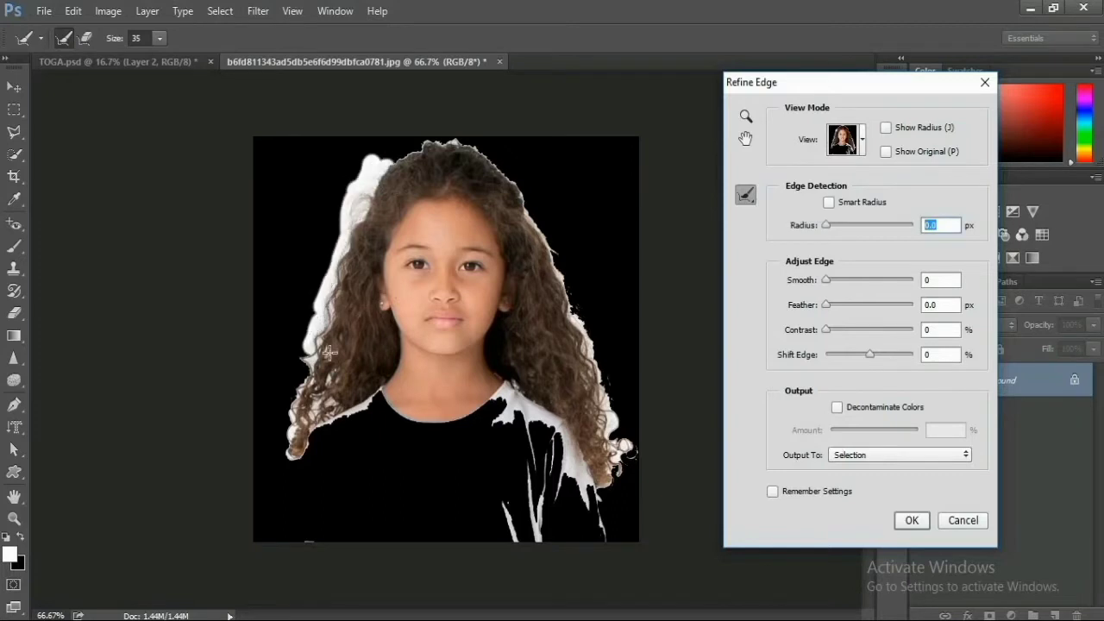
# Brush the left, top and right hair edges and enable Decontaminate Colors
pyautogui.moveTo(330, 351); pyautogui.dragTo(293, 457)
pyautogui.moveTo(370, 168); pyautogui.dragTo(466, 138)
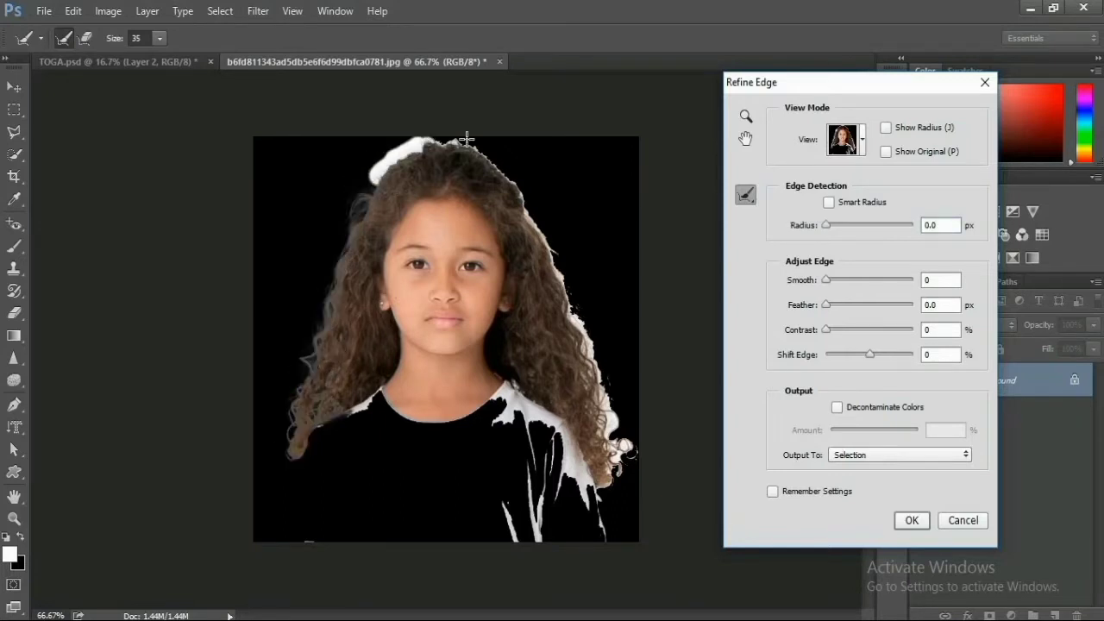
pyautogui.moveTo(528, 195)
pyautogui.mouseDown()
pyautogui.moveTo(614, 405)
pyautogui.moveTo(625, 462)
pyautogui.moveTo(604, 509)
pyautogui.mouseUp()
pyautogui.click(861, 407)
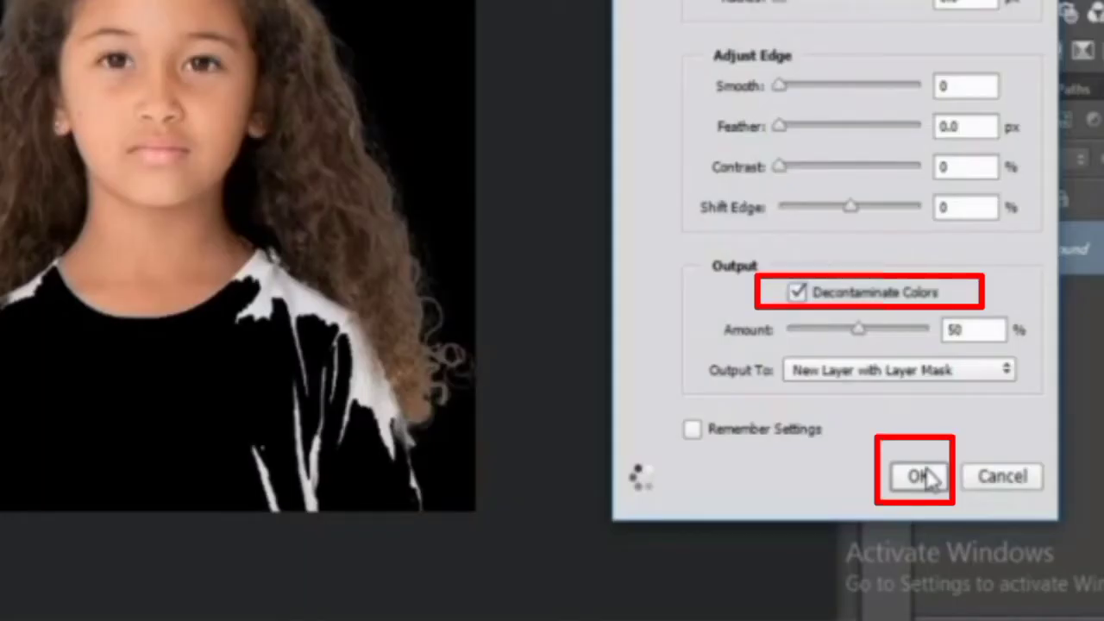
# Apply the refined cutout as a masked layer and drag it onto TOGA.psd
pyautogui.click(921, 477)
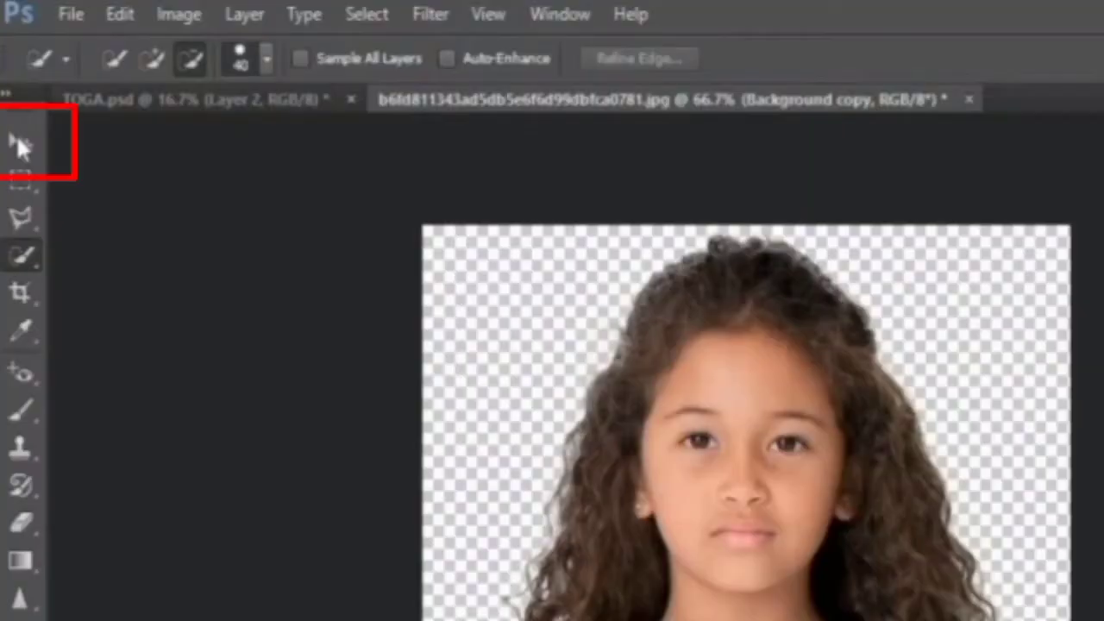
pyautogui.click(21, 146)
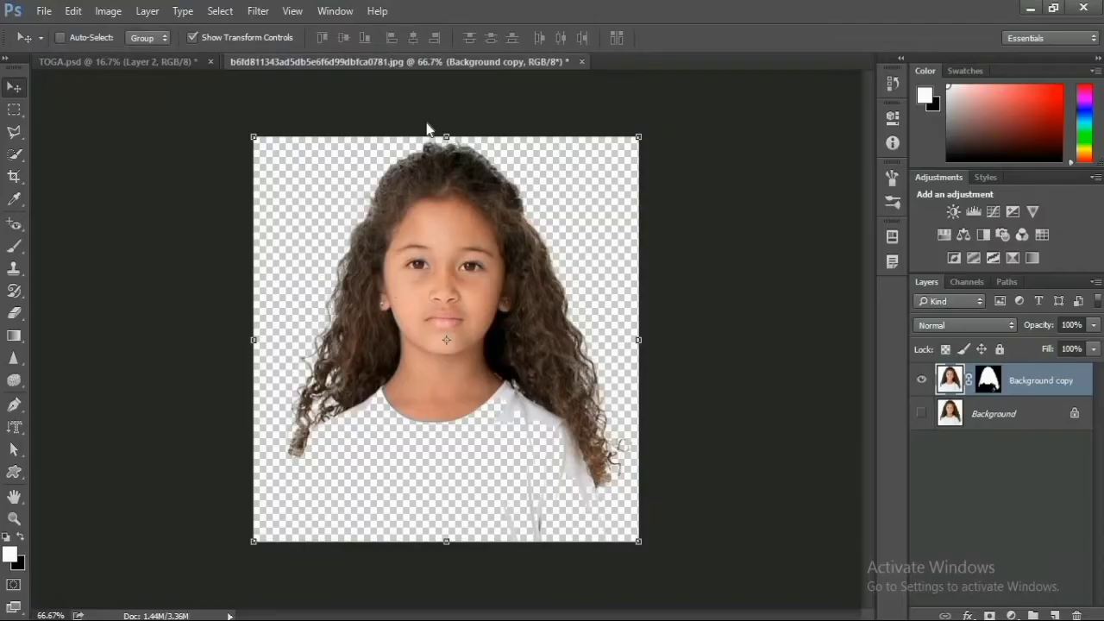
pyautogui.moveTo(522, 86)
pyautogui.mouseDown()
pyautogui.moveTo(576, 175)
pyautogui.moveTo(518, 98)
pyautogui.mouseUp()
pyautogui.moveTo(483, 288); pyautogui.dragTo(341, 288)
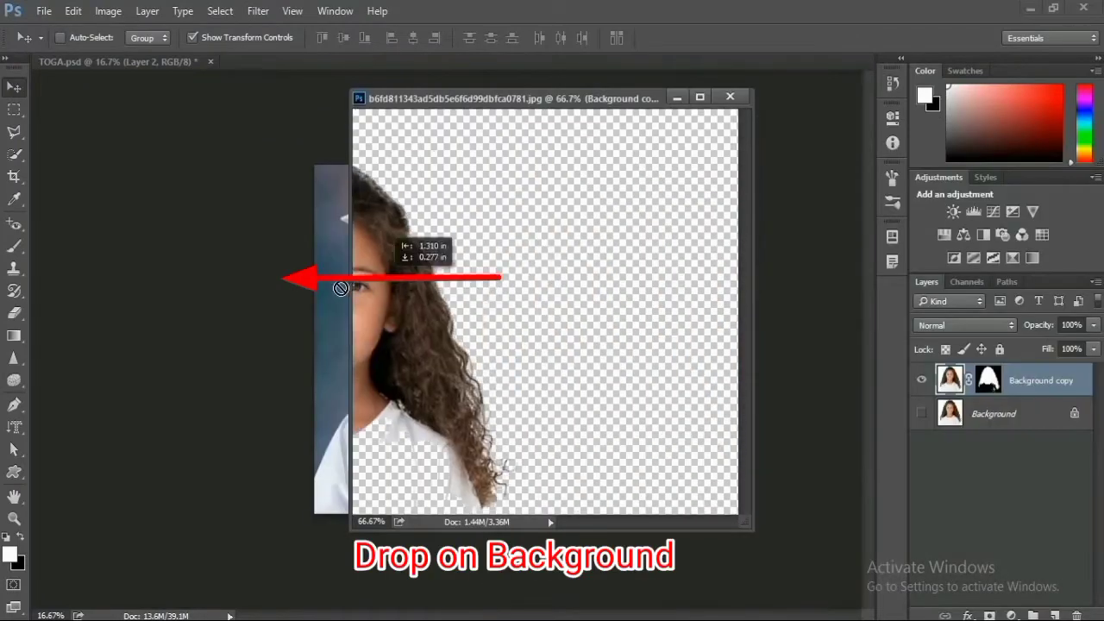
pyautogui.click(677, 97)
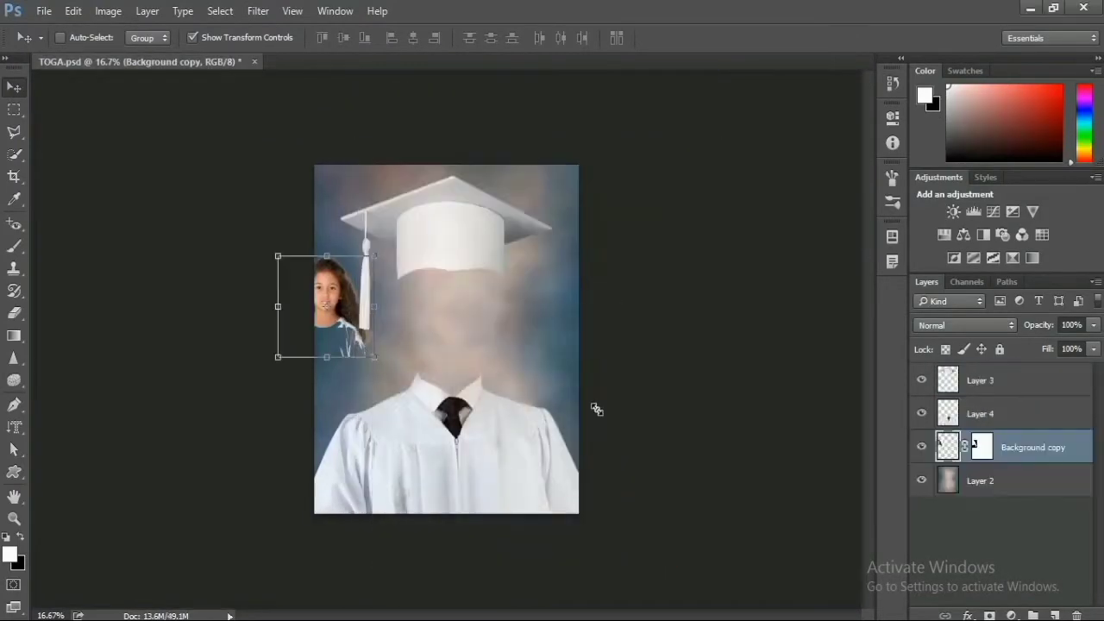
# Scale and position the girl so her face sits under the cap above the gown
pyautogui.moveTo(370, 356); pyautogui.dragTo(524, 510)
pyautogui.moveTo(483, 414)
pyautogui.mouseDown()
pyautogui.moveTo(529, 323)
pyautogui.moveTo(543, 401)
pyautogui.moveTo(520, 382)
pyautogui.mouseUp()
pyautogui.moveTo(592, 502); pyautogui.dragTo(591, 505)
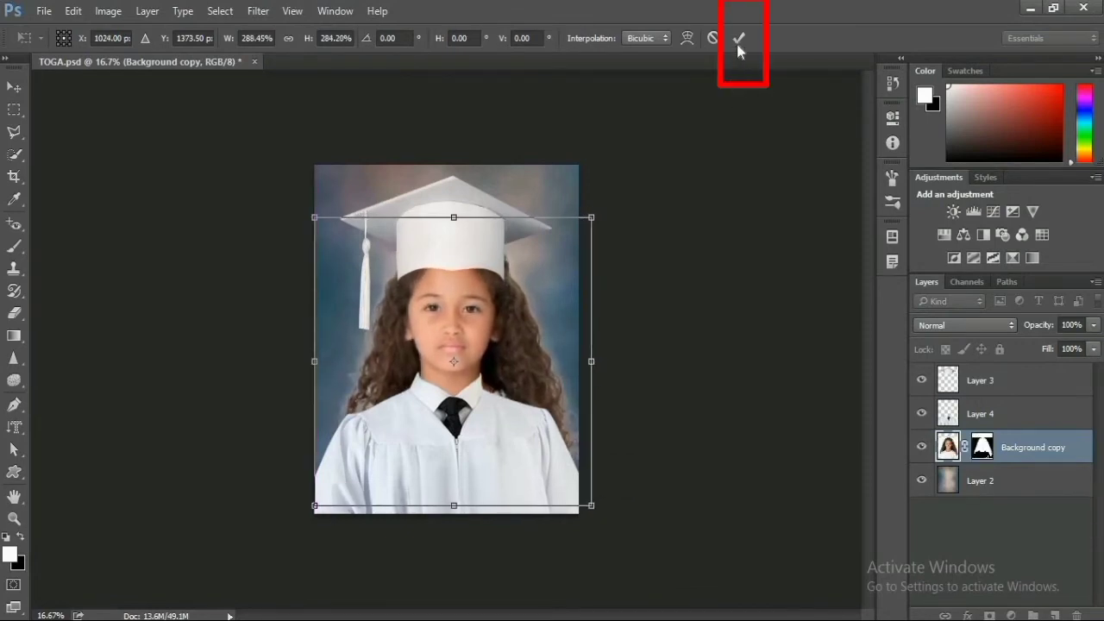
pyautogui.click(737, 45)
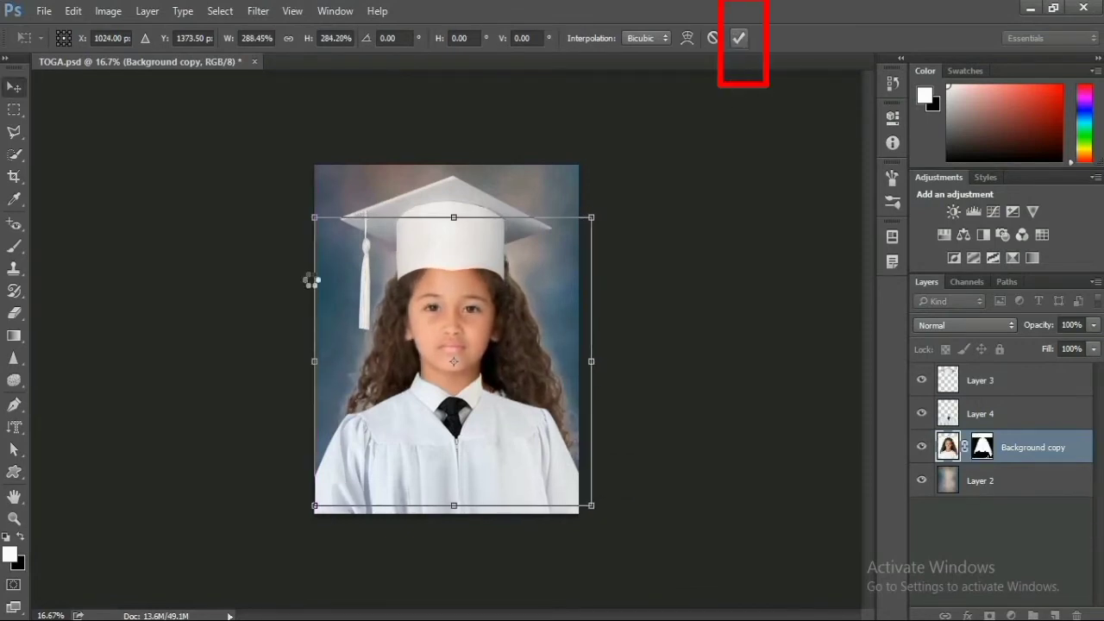
pyautogui.click(14, 517)
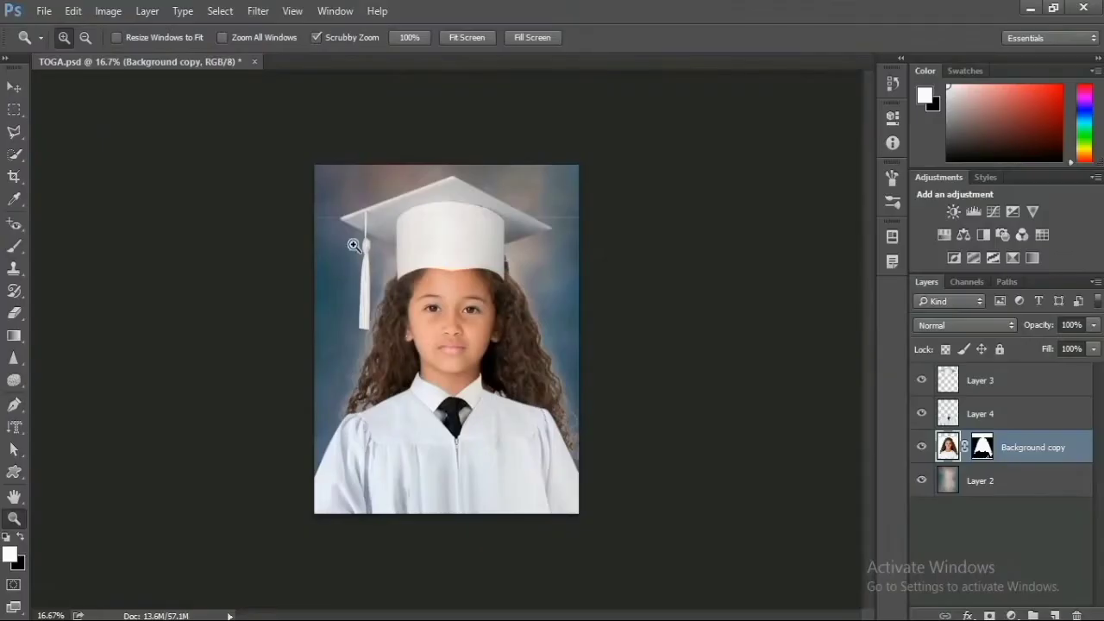
# Rotate the portrait -1.42° and scale it to about 102% so it fits under the cap
pyautogui.click(432, 269)
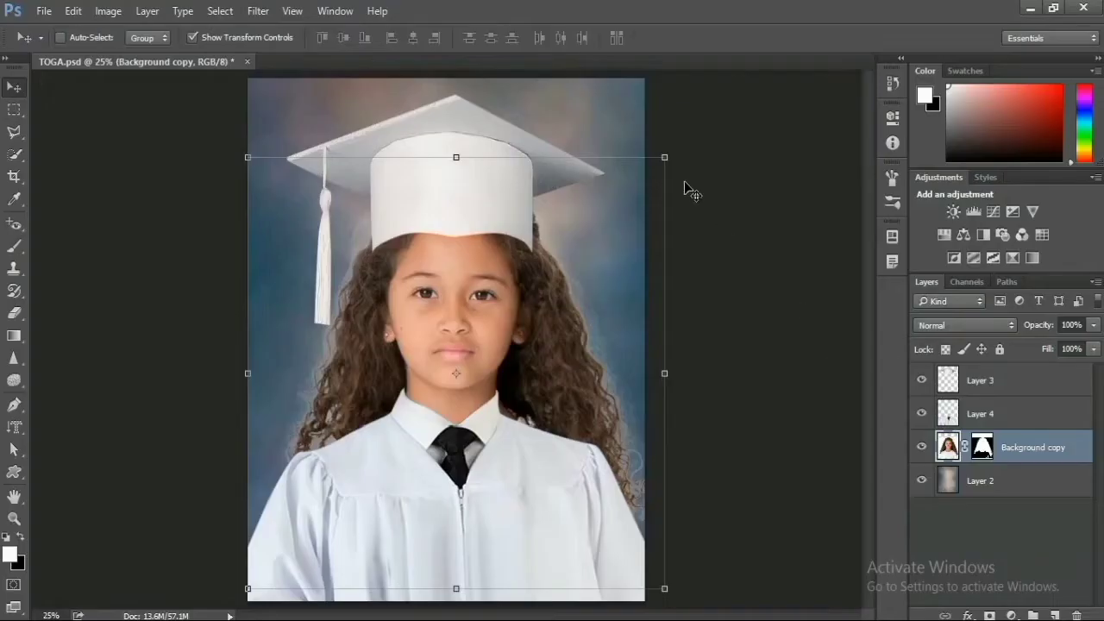
pyautogui.moveTo(670, 148); pyautogui.dragTo(664, 138)
pyautogui.moveTo(599, 270); pyautogui.dragTo(585, 261)
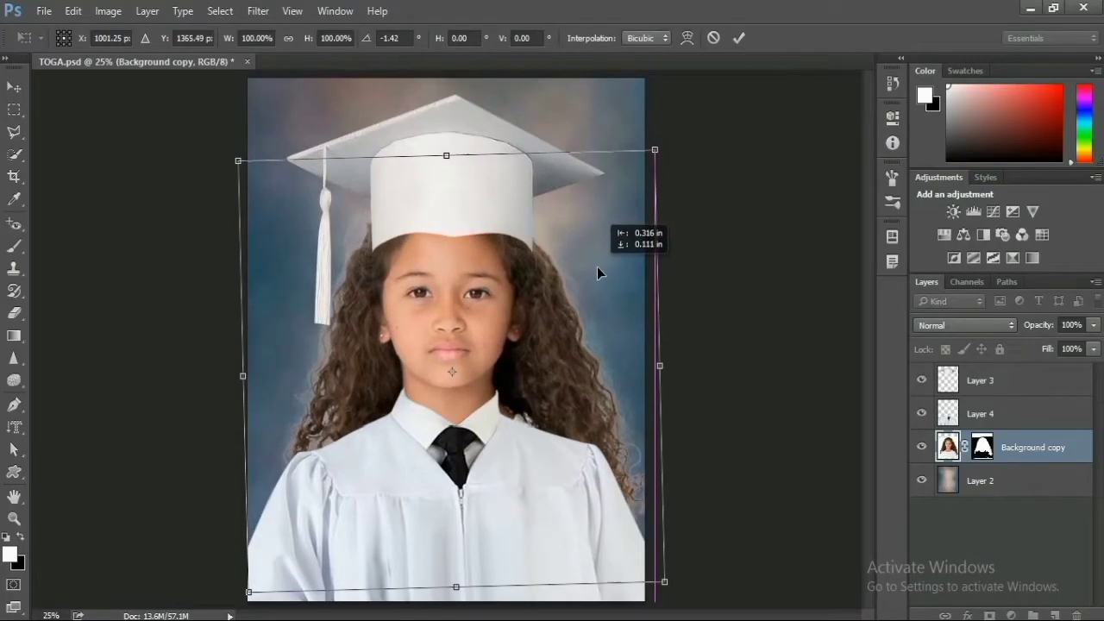
pyautogui.moveTo(655, 571); pyautogui.dragTo(665, 580)
pyautogui.moveTo(655, 139); pyautogui.dragTo(668, 145)
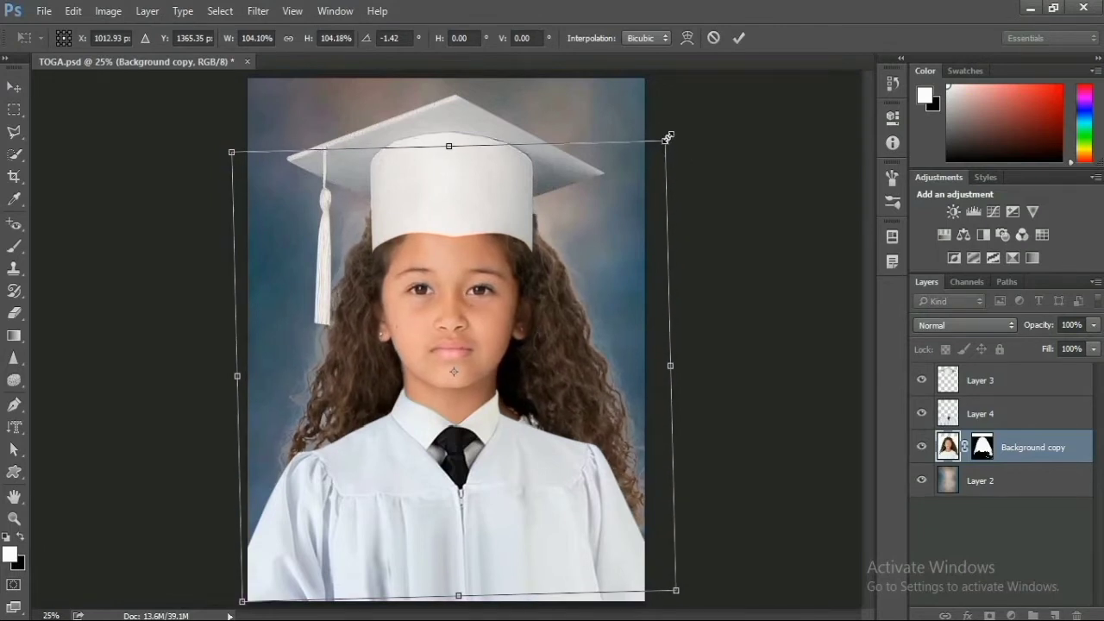
pyautogui.moveTo(669, 138); pyautogui.dragTo(664, 149)
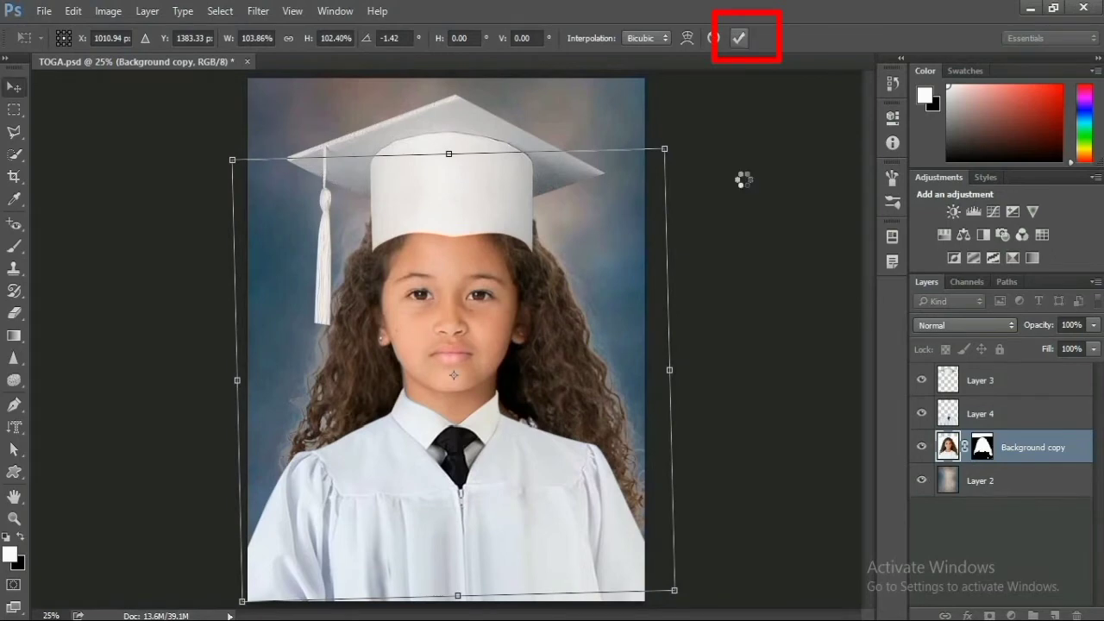
pyautogui.press('Return')
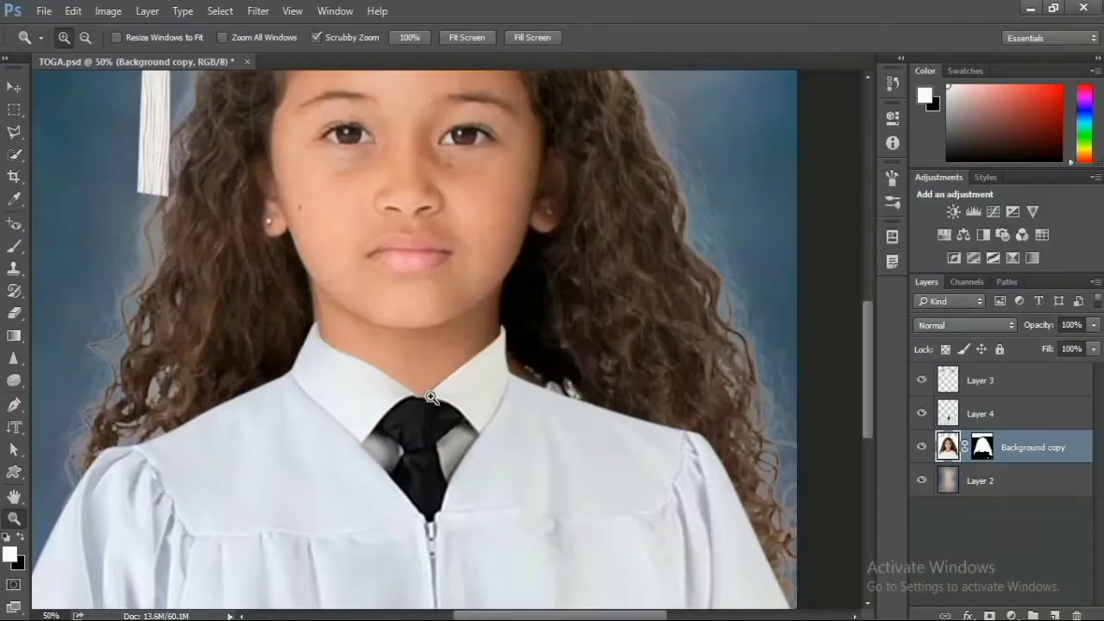
# Duplicate the Background copy layer and hide the original
pyautogui.click(431, 394)
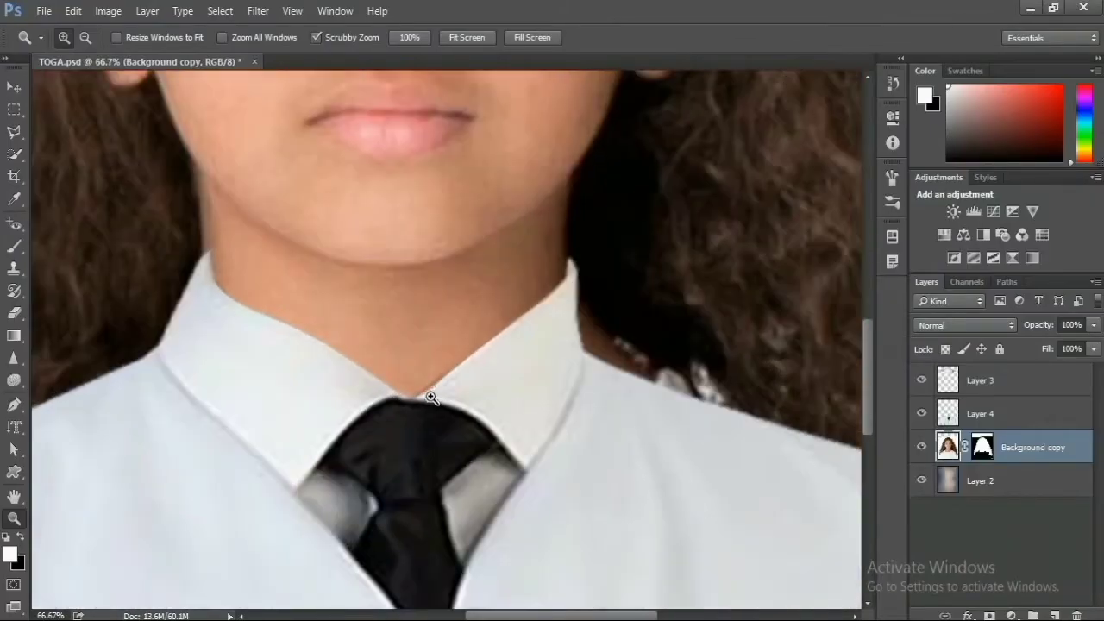
pyautogui.press('e')
pyautogui.moveTo(1030, 458)
pyautogui.mouseDown()
pyautogui.moveTo(1062, 613)
pyautogui.moveTo(1021, 611)
pyautogui.mouseUp()
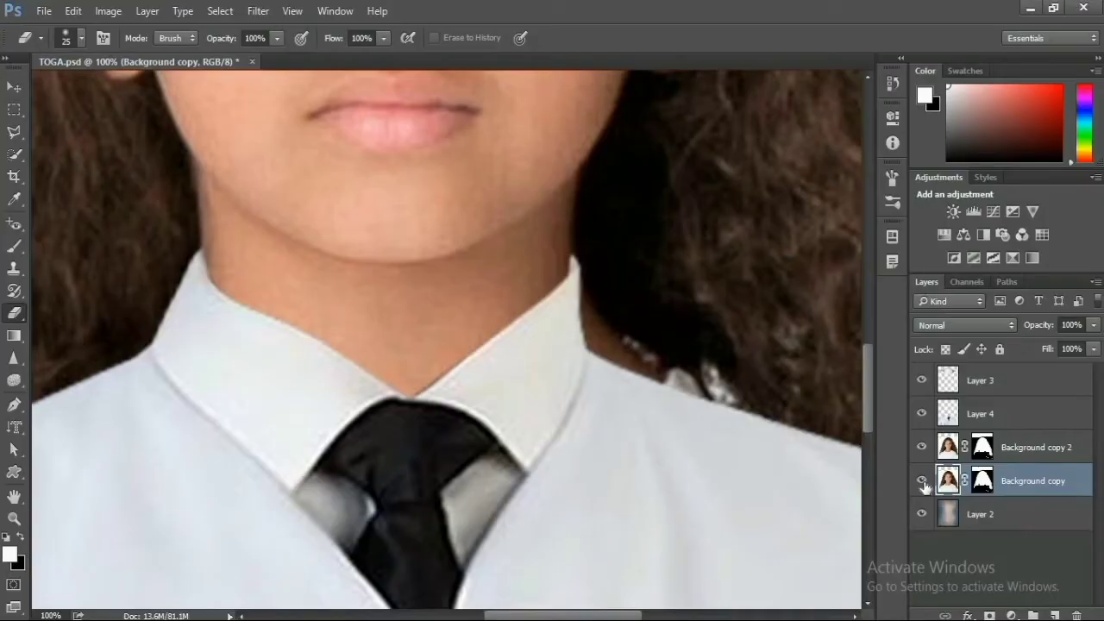
pyautogui.click(921, 480)
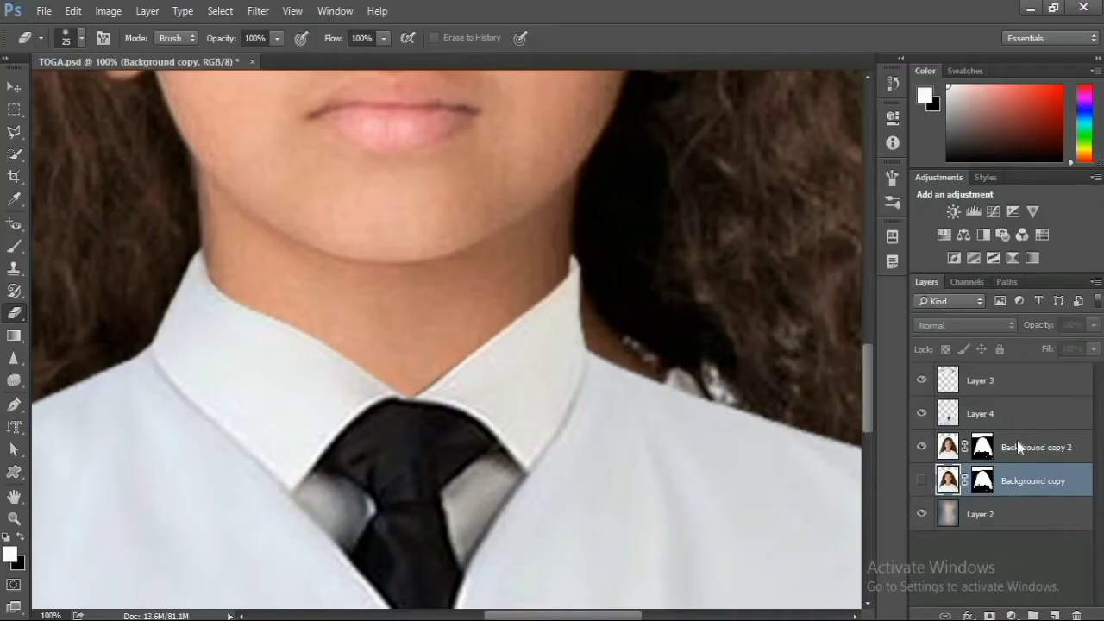
# Select both portrait layers and merge them into a single Background copy 2 layer
pyautogui.keyDown('ctrl'); pyautogui.click(1018, 446); pyautogui.keyUp('ctrl')
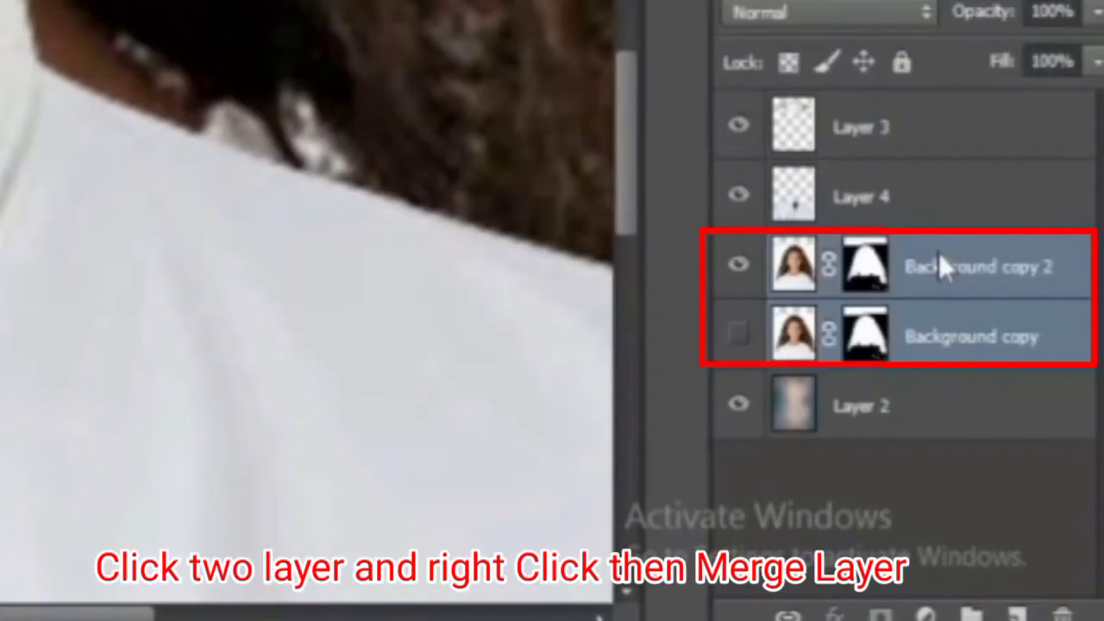
pyautogui.rightClick(938, 257)
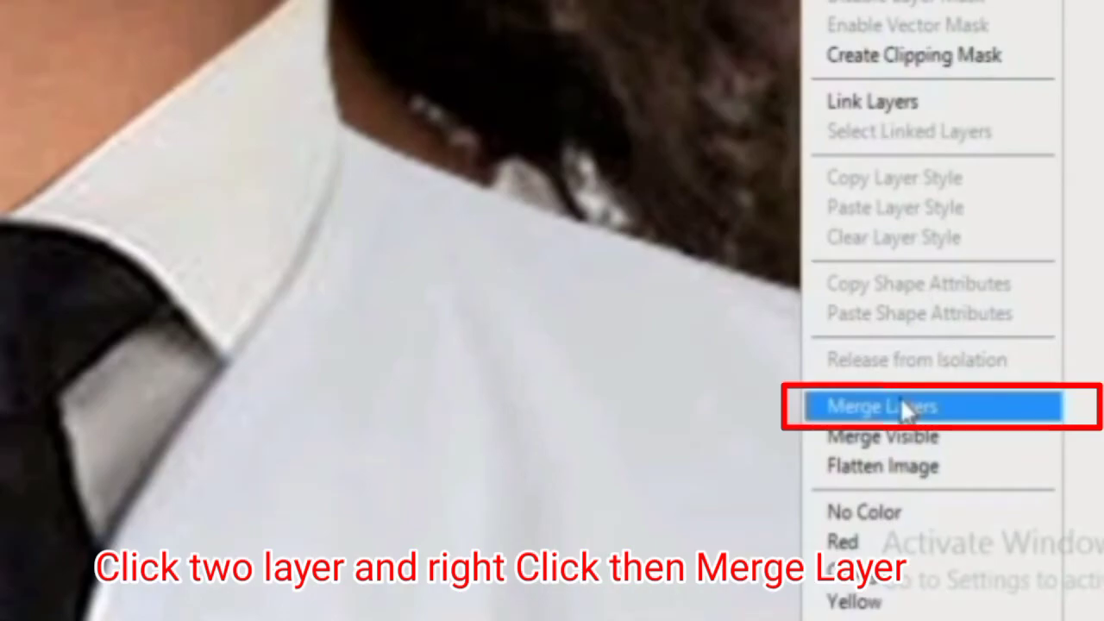
pyautogui.click(906, 410)
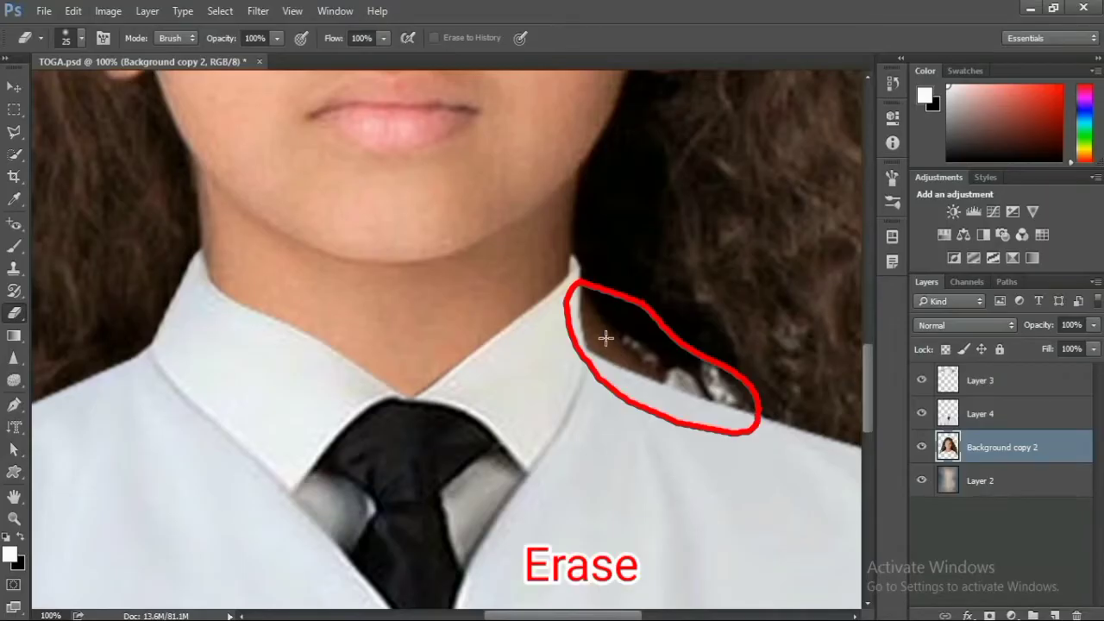
# Clone Stamp dark hair over the light collar patch beside the right side of the neck
pyautogui.rightClick(15, 270)
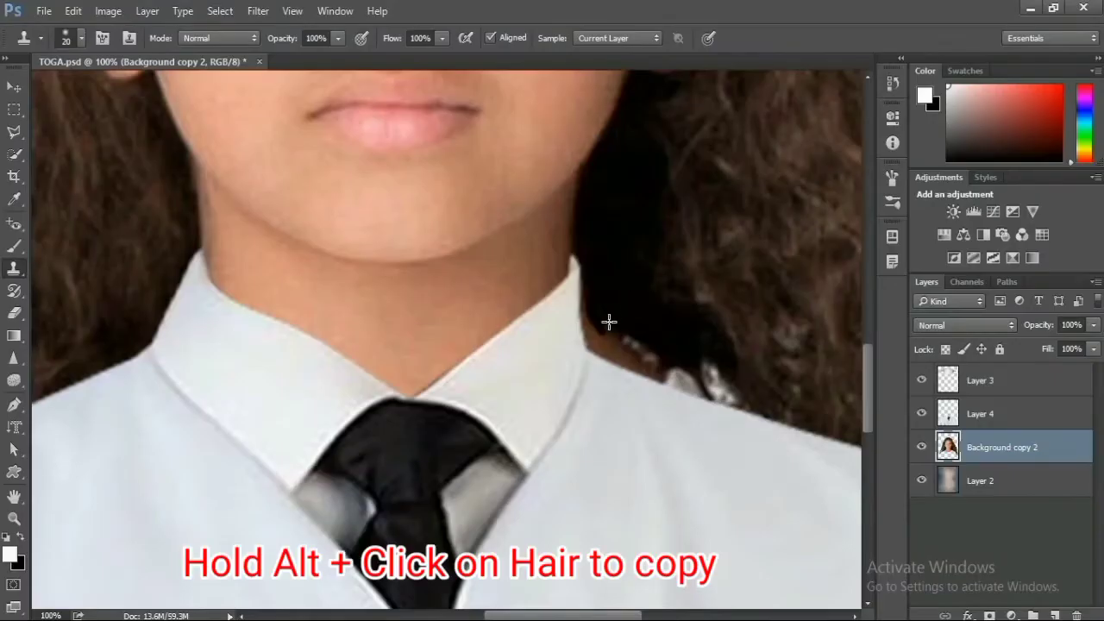
pyautogui.moveTo(608, 322)
pyautogui.mouseDown()
pyautogui.moveTo(635, 362)
pyautogui.moveTo(637, 258)
pyautogui.mouseUp()
pyautogui.keyDown('alt'); pyautogui.click(636, 256); pyautogui.keyUp('alt')
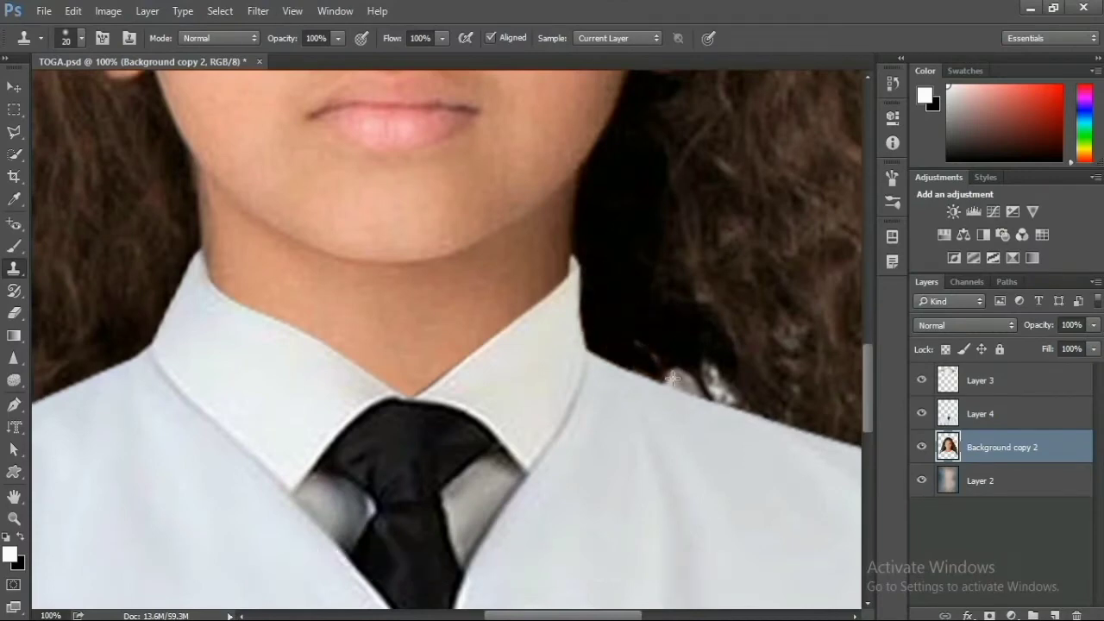
pyautogui.moveTo(664, 372); pyautogui.dragTo(721, 396)
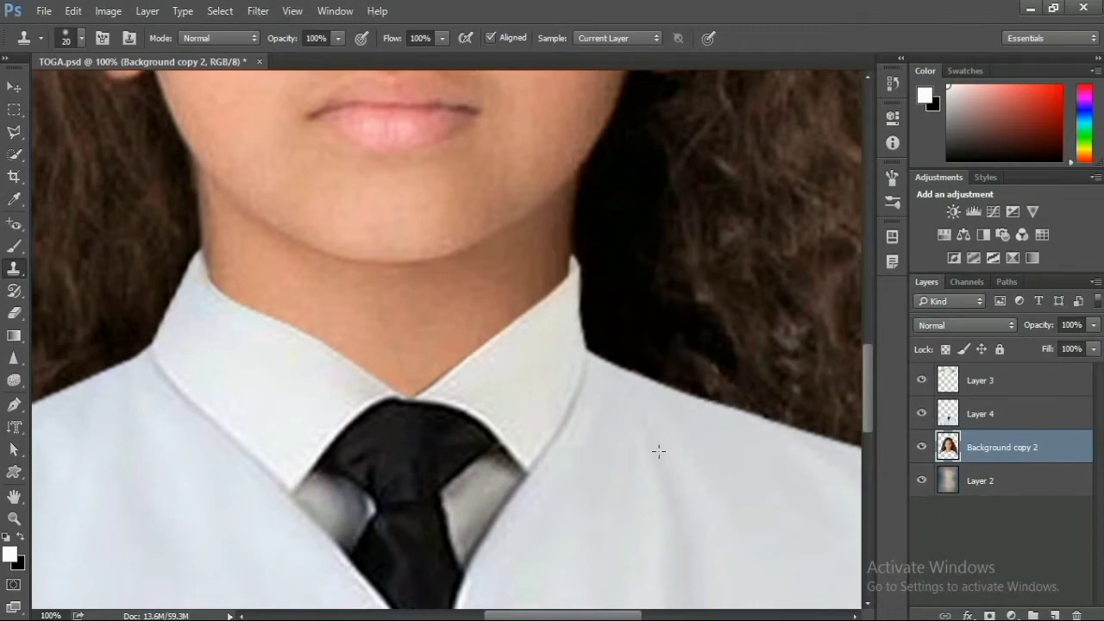
pyautogui.moveTo(574, 617)
pyautogui.mouseDown()
pyautogui.moveTo(552, 611)
pyautogui.moveTo(621, 614)
pyautogui.mouseUp()
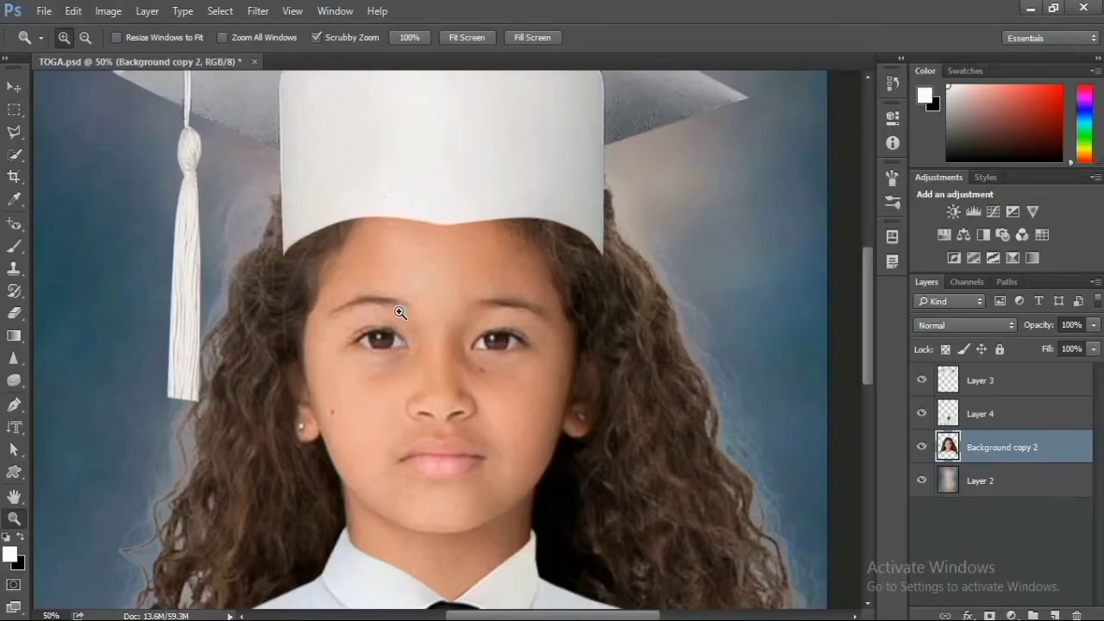
# Duplicate Background copy 2 as Background copy 3 and zoom back out to the full image
pyautogui.click(437, 320)
pyautogui.moveTo(1014, 447); pyautogui.dragTo(1052, 601)
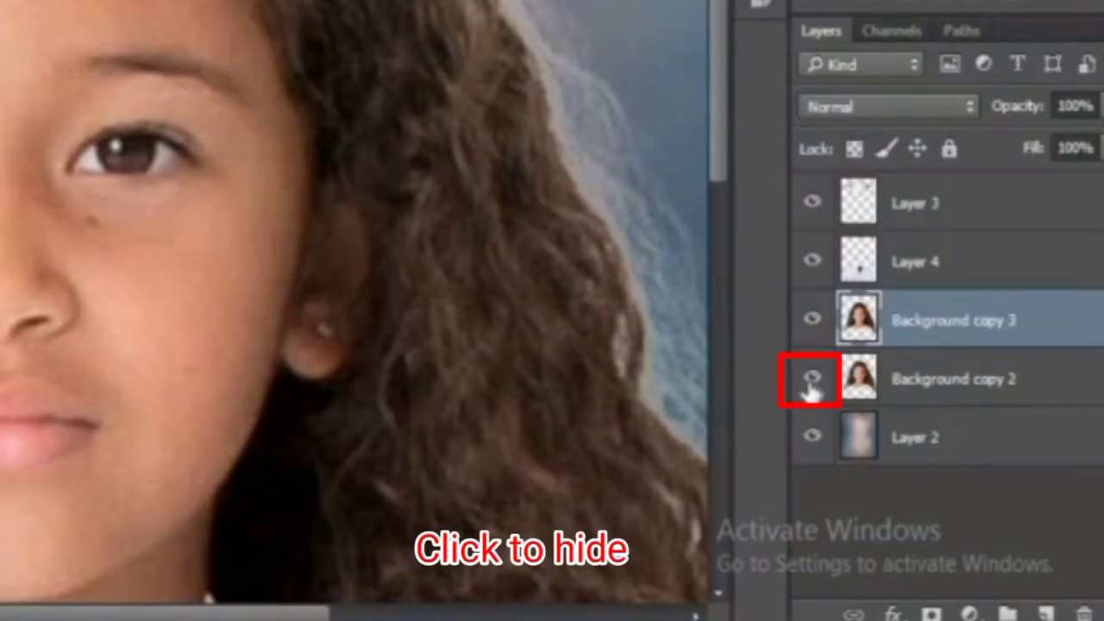
pyautogui.hotkey('ctrl', '-')
pyautogui.hotkey('ctrl', '-')
pyautogui.hotkey('ctrl', '-')
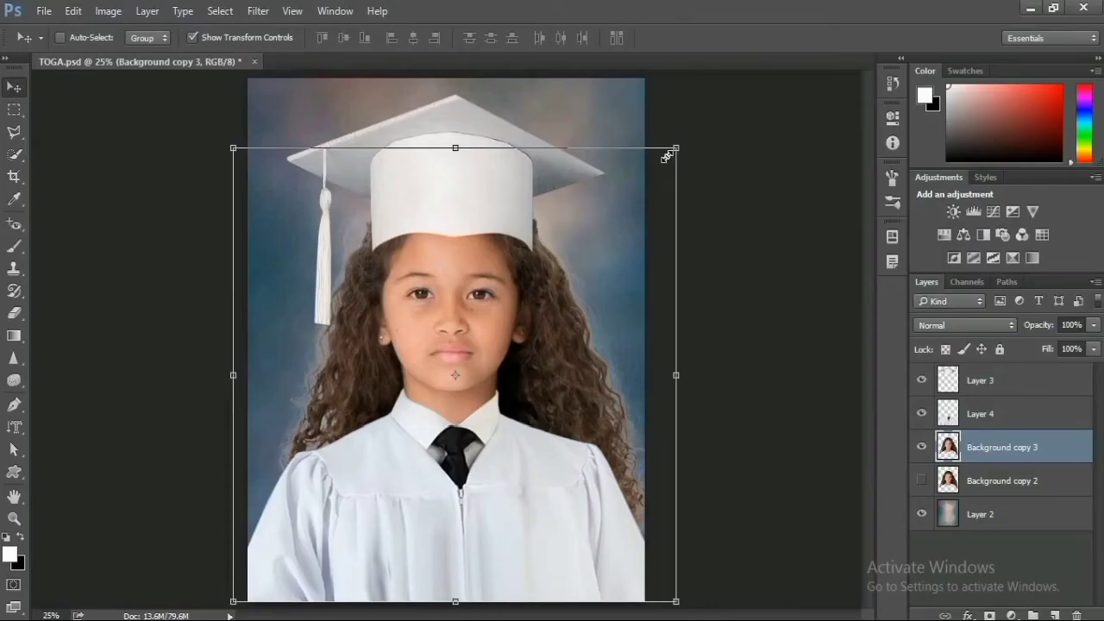
# Warp Background copy 3, curving the portrait's left edge inward to narrow the hair
pyautogui.hotkey('ctrl', 't')
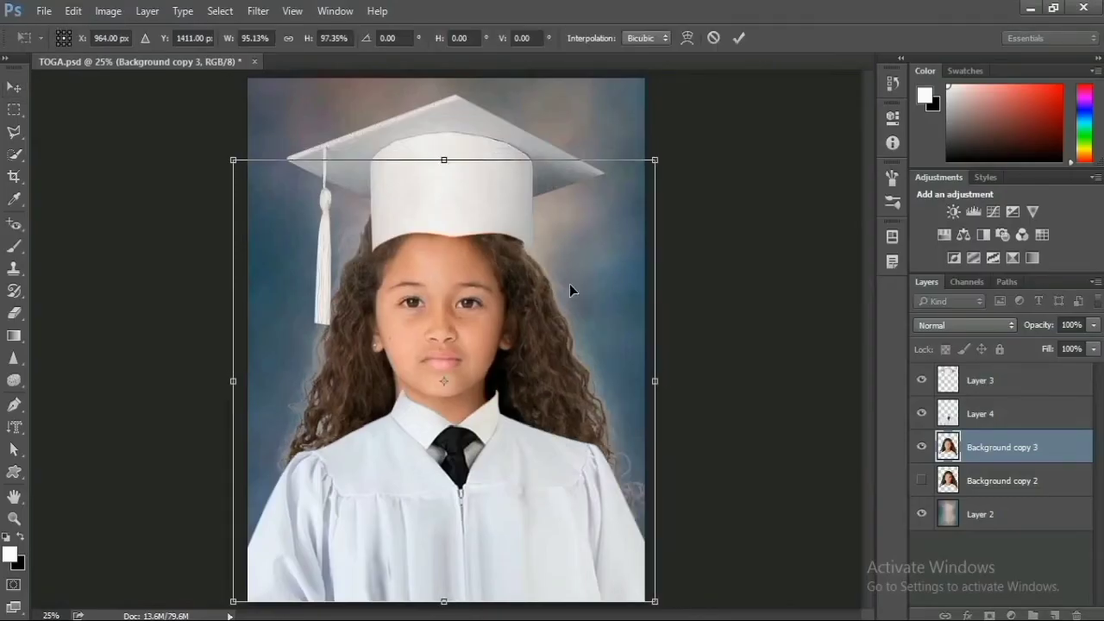
pyautogui.rightClick(532, 286)
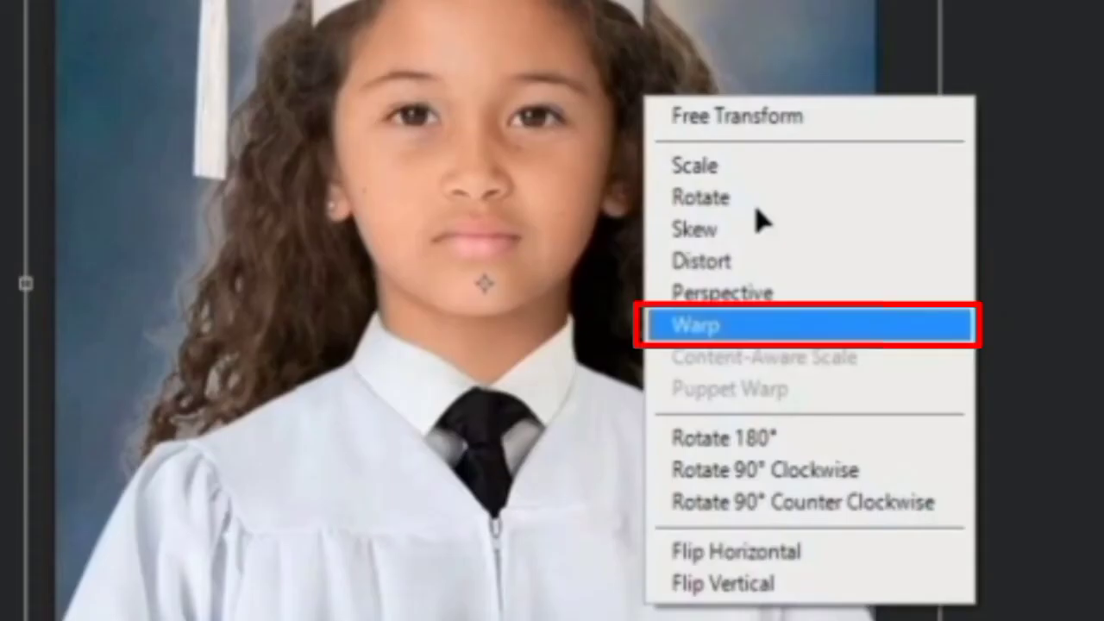
pyautogui.click(695, 325)
pyautogui.moveTo(566, 228); pyautogui.dragTo(554, 219)
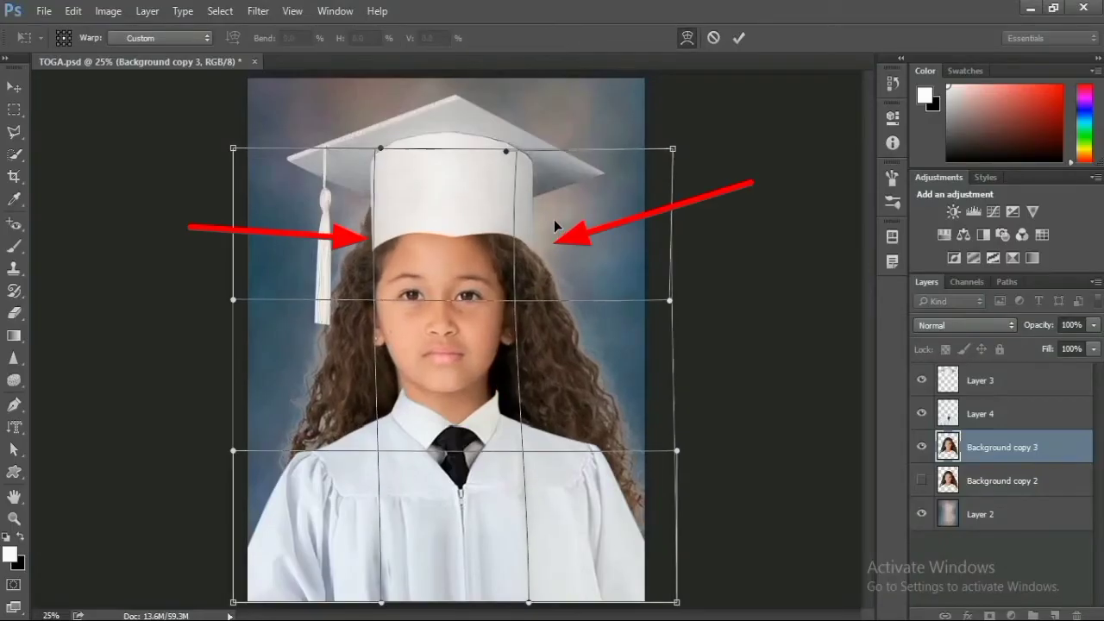
pyautogui.moveTo(266, 251); pyautogui.dragTo(286, 258)
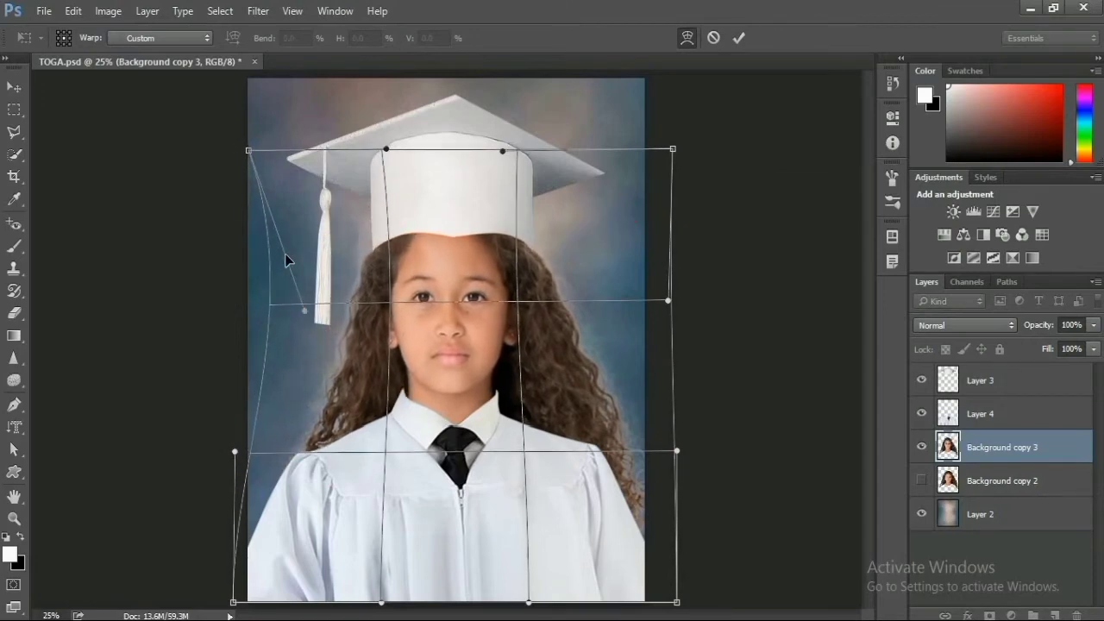
pyautogui.click(738, 37)
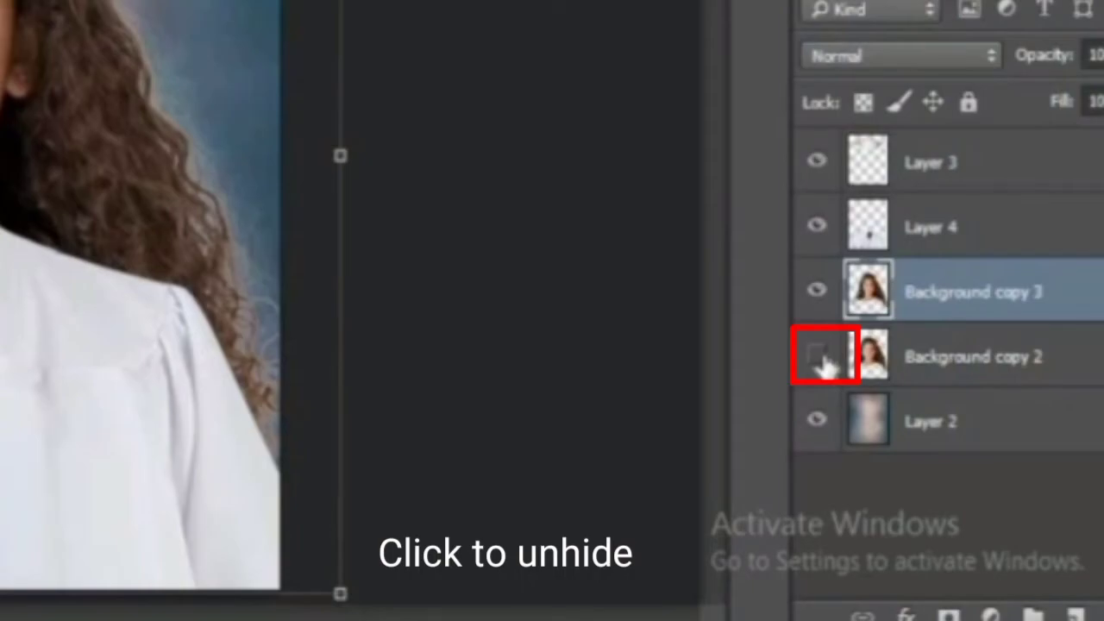
# Show Background copy 2 again and erase stray hair edges on Background copy 2 and Background copy 3
pyautogui.click(819, 358)
pyautogui.click(991, 480)
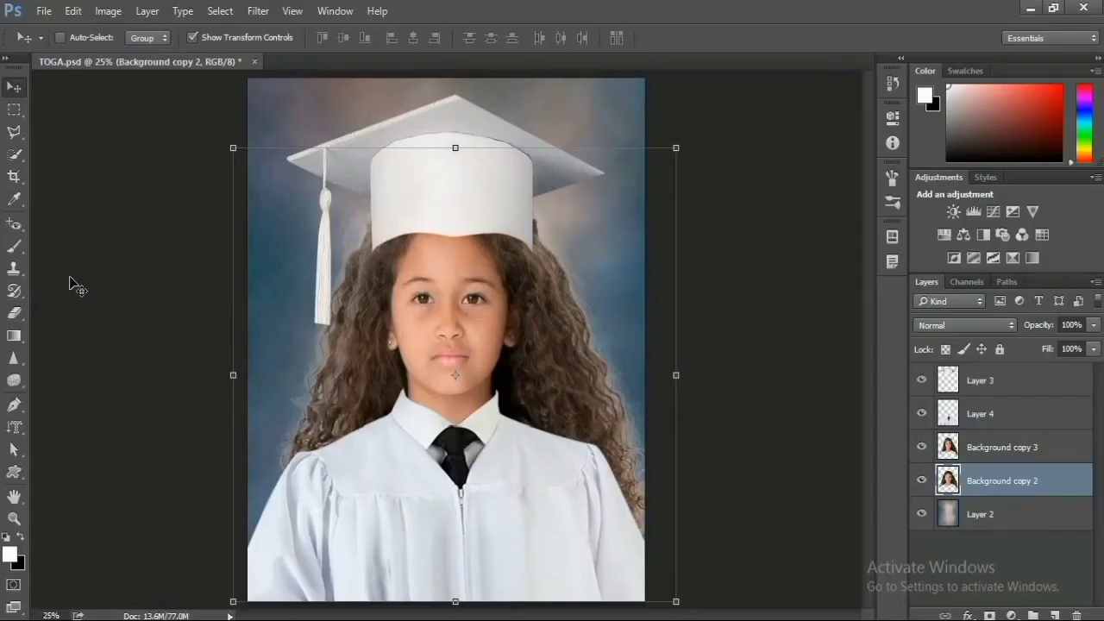
pyautogui.click(14, 313)
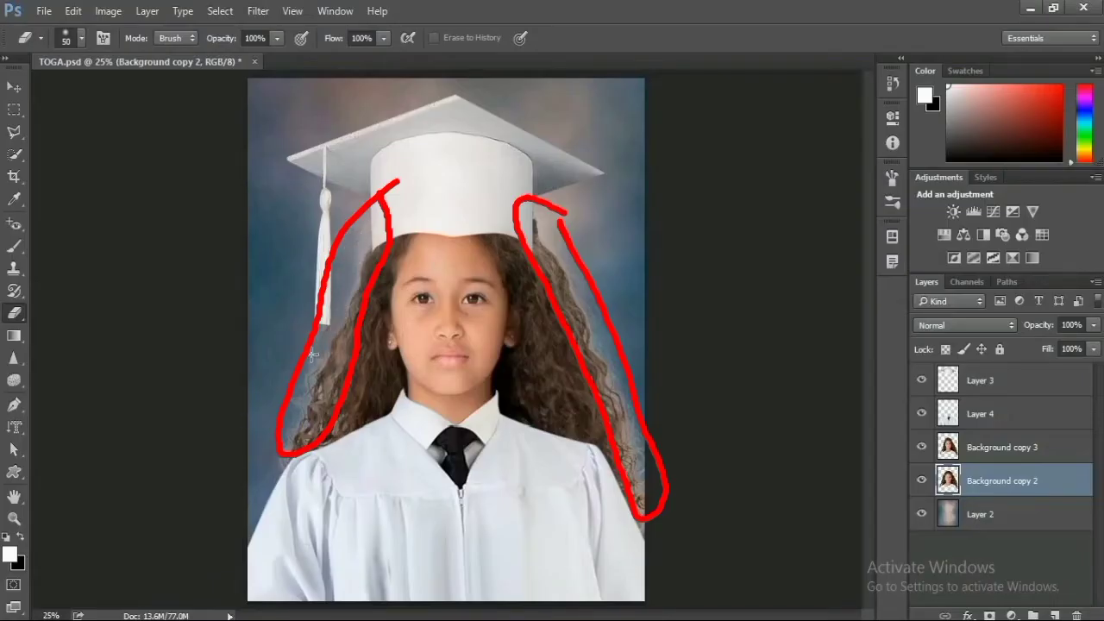
pyautogui.moveTo(313, 354)
pyautogui.mouseDown()
pyautogui.moveTo(292, 431)
pyautogui.moveTo(317, 401)
pyautogui.moveTo(354, 257)
pyautogui.mouseUp()
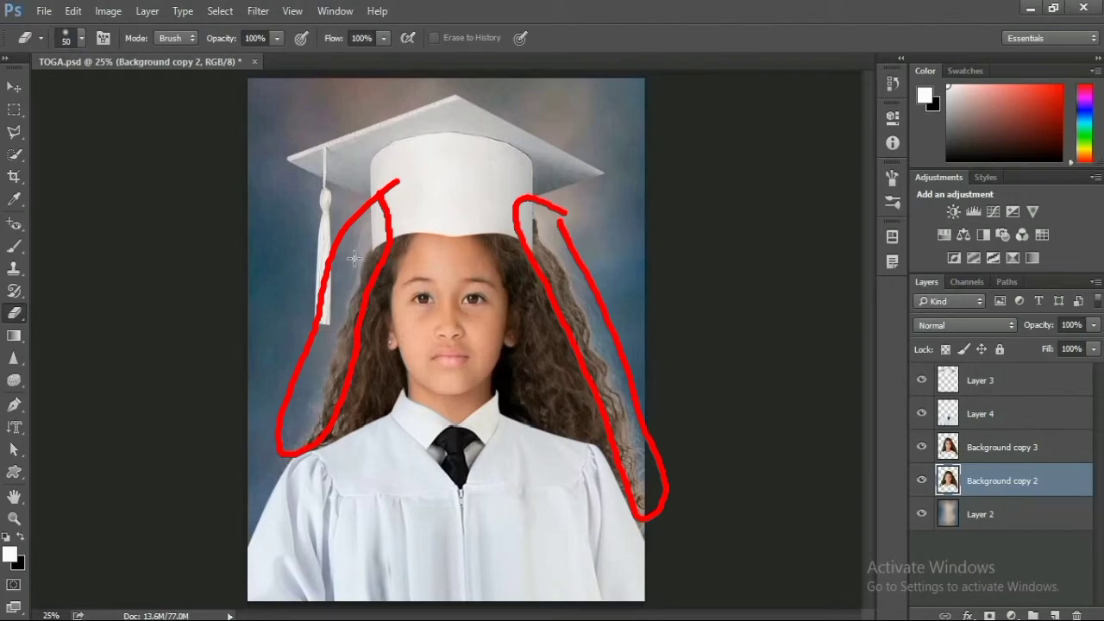
pyautogui.moveTo(540, 222)
pyautogui.mouseDown()
pyautogui.moveTo(557, 296)
pyautogui.moveTo(569, 278)
pyautogui.moveTo(613, 406)
pyautogui.moveTo(608, 344)
pyautogui.mouseUp()
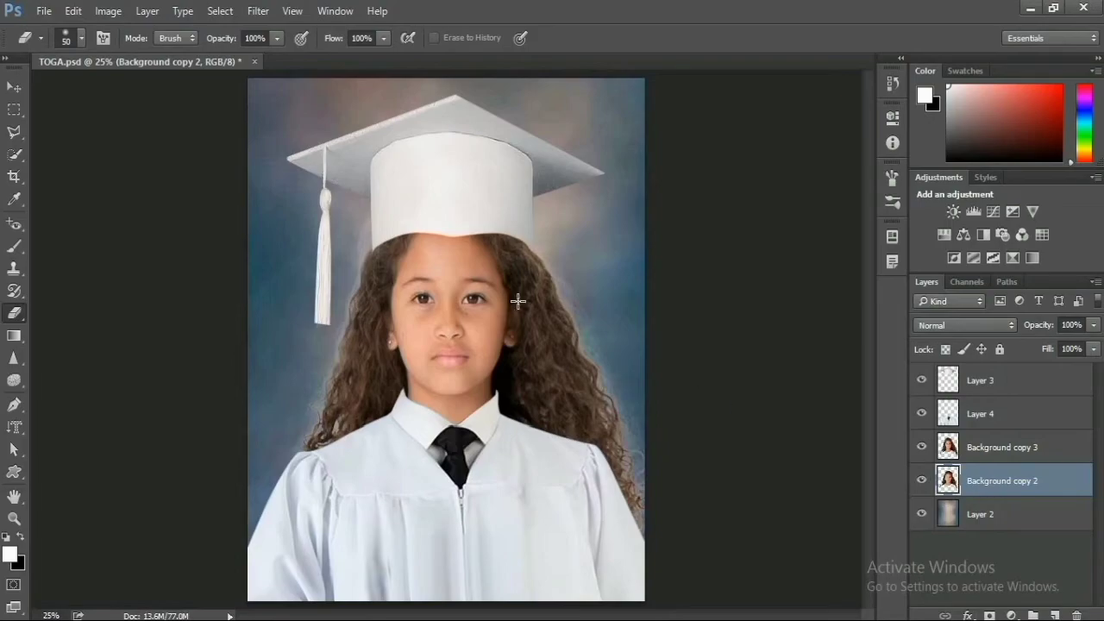
pyautogui.click(1003, 456)
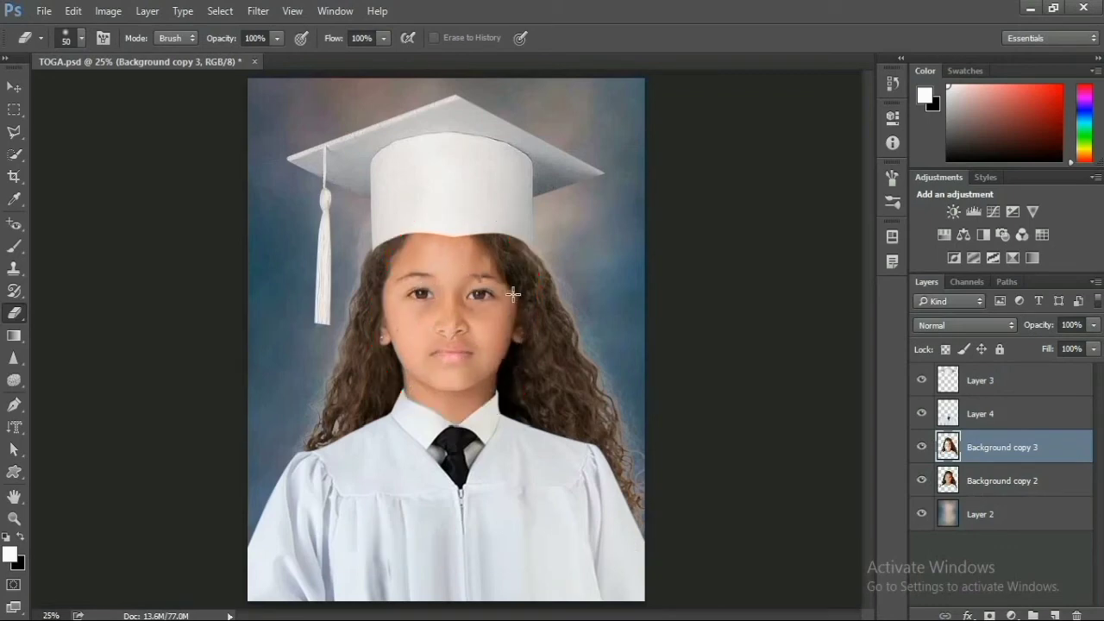
pyautogui.moveTo(513, 294); pyautogui.dragTo(479, 240)
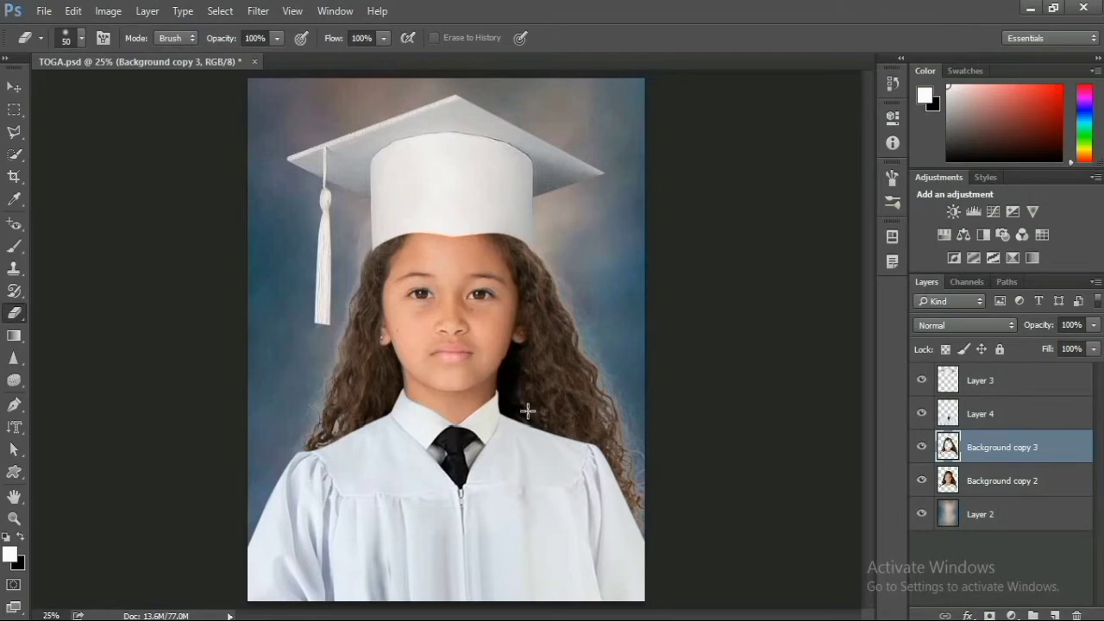
# Zoom in on where the hair meets the cap's edge
pyautogui.press('z')
pyautogui.keyDown('alt'); pyautogui.click(437, 226); pyautogui.keyUp('alt')
pyautogui.click(424, 222)
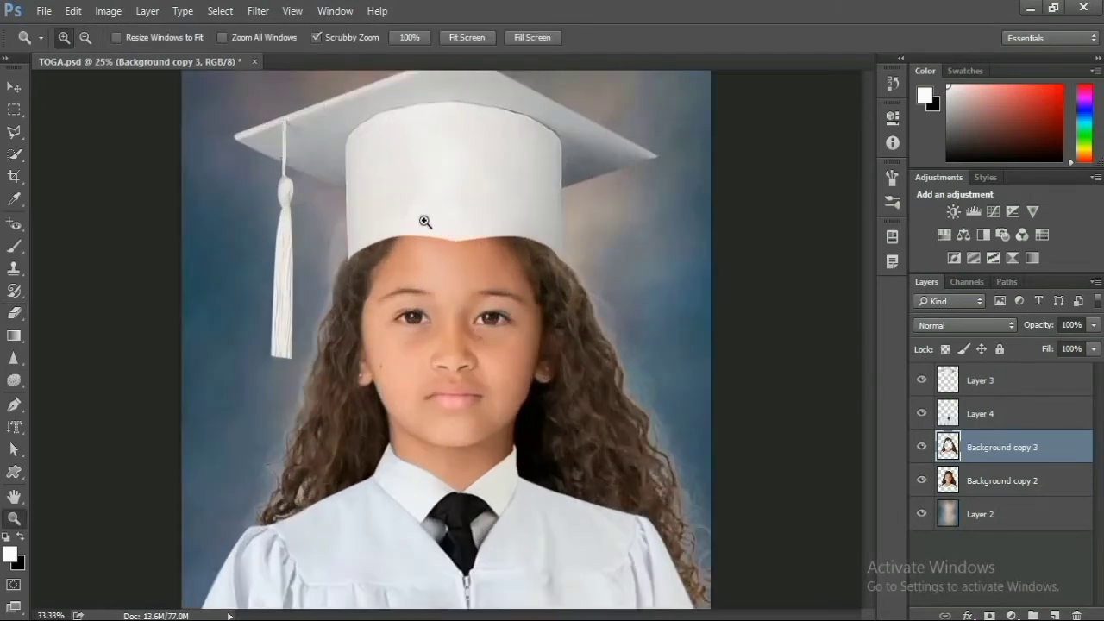
pyautogui.click(402, 207)
pyautogui.click(400, 239)
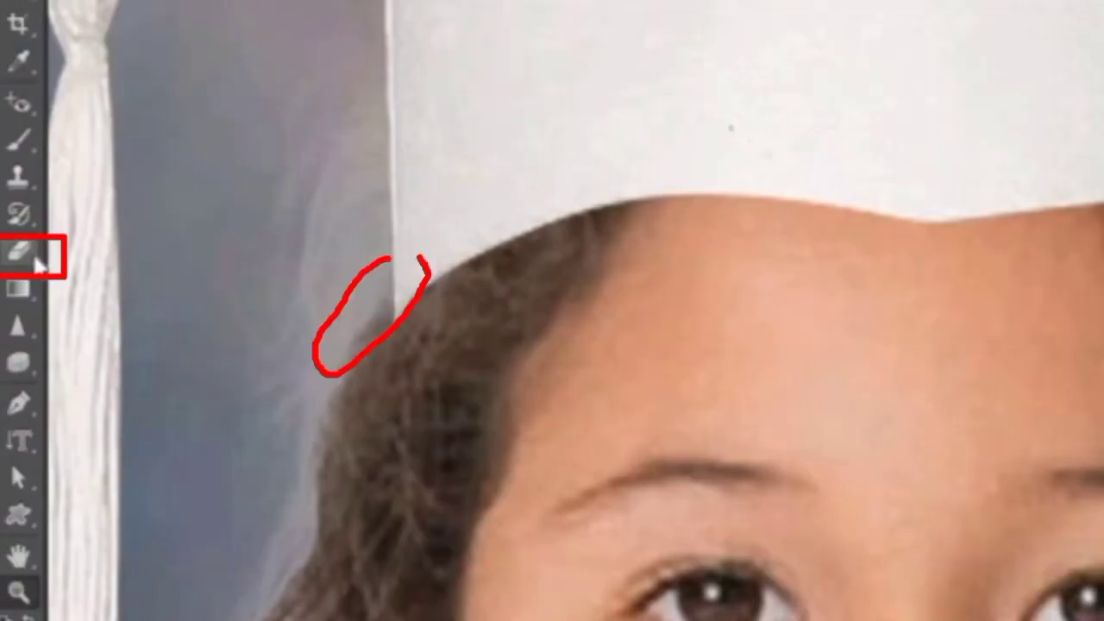
# Return to the Eraser, zoom out, and select Background copy 2 and Background copy 3 together
pyautogui.click(23, 315)
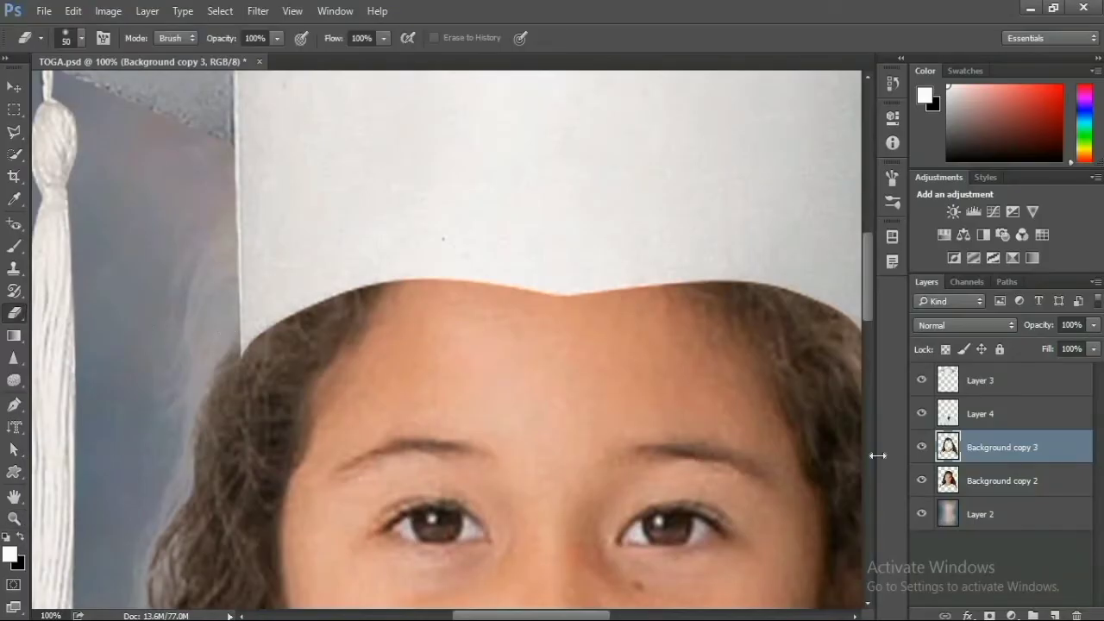
pyautogui.click(971, 484)
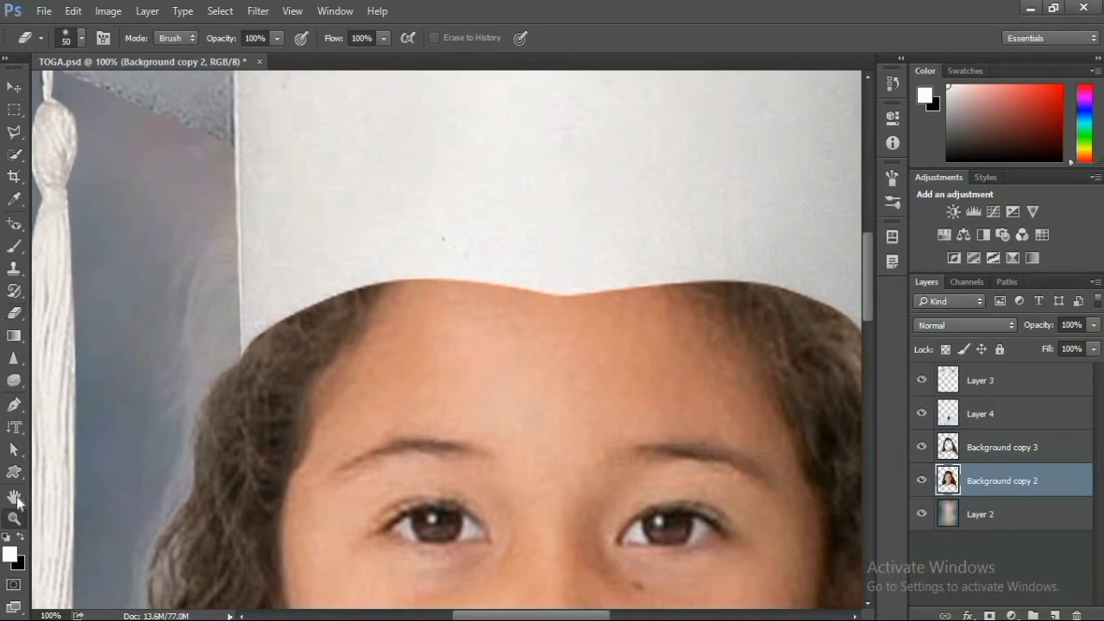
pyautogui.click(14, 518)
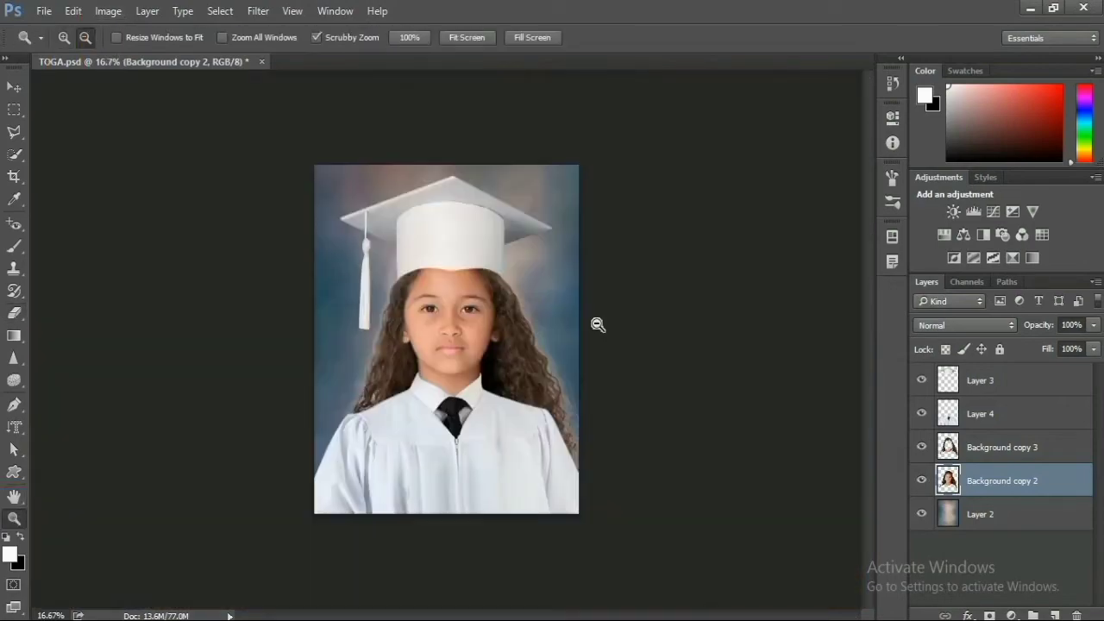
pyautogui.keyDown('ctrl'); pyautogui.click(1000, 446); pyautogui.keyUp('ctrl')
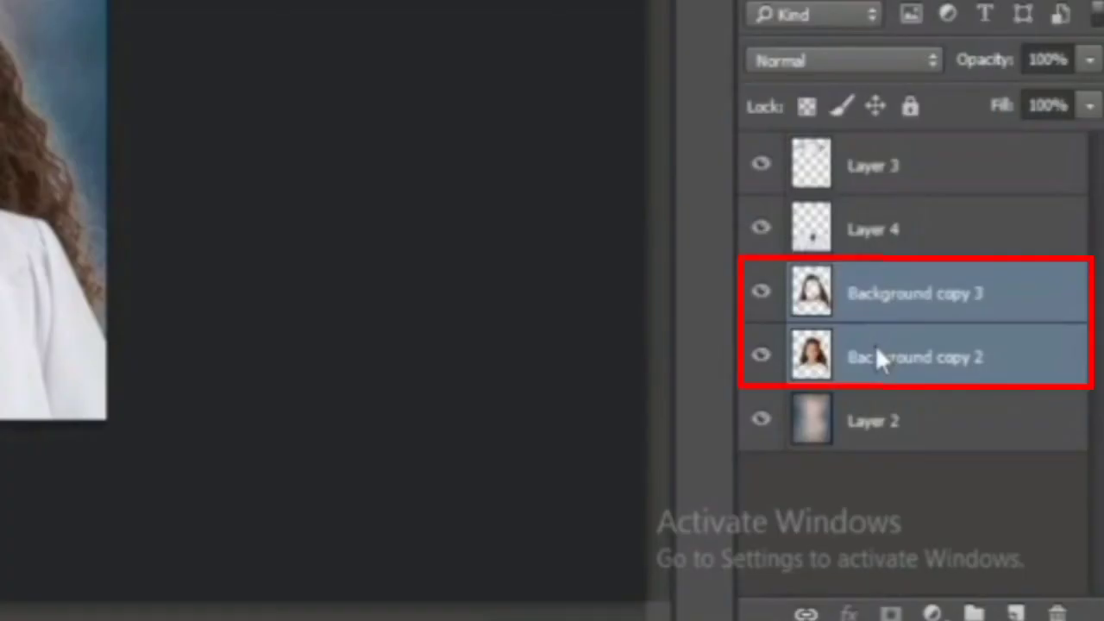
# Merge the two portrait layers and apply Levels of 7, 0.89 and 250
pyautogui.rightClick(876, 353)
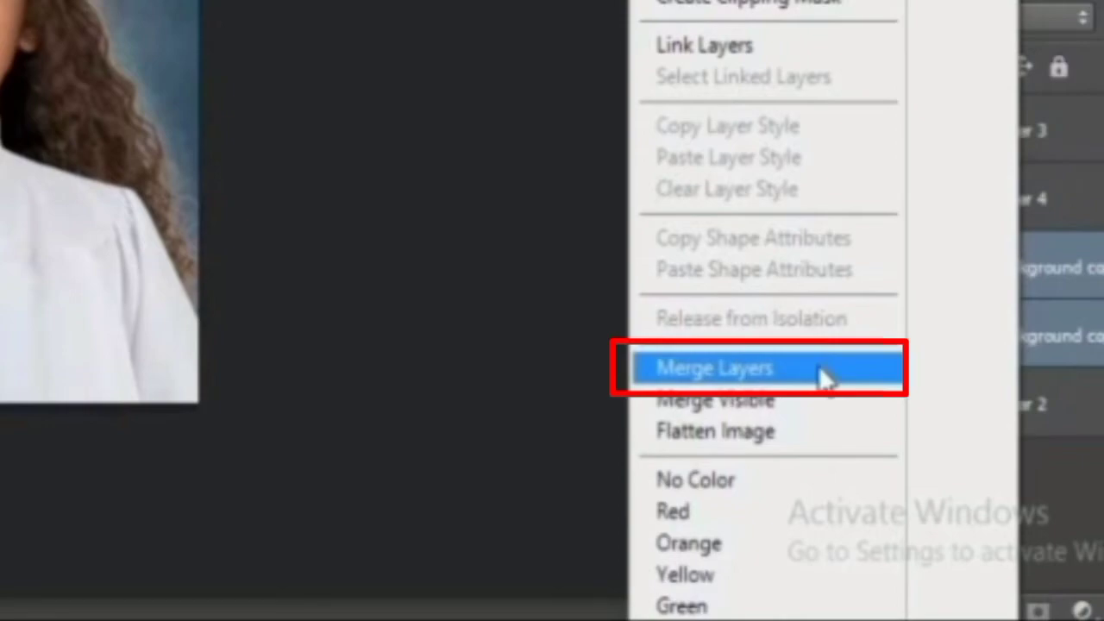
pyautogui.click(823, 378)
pyautogui.click(108, 11)
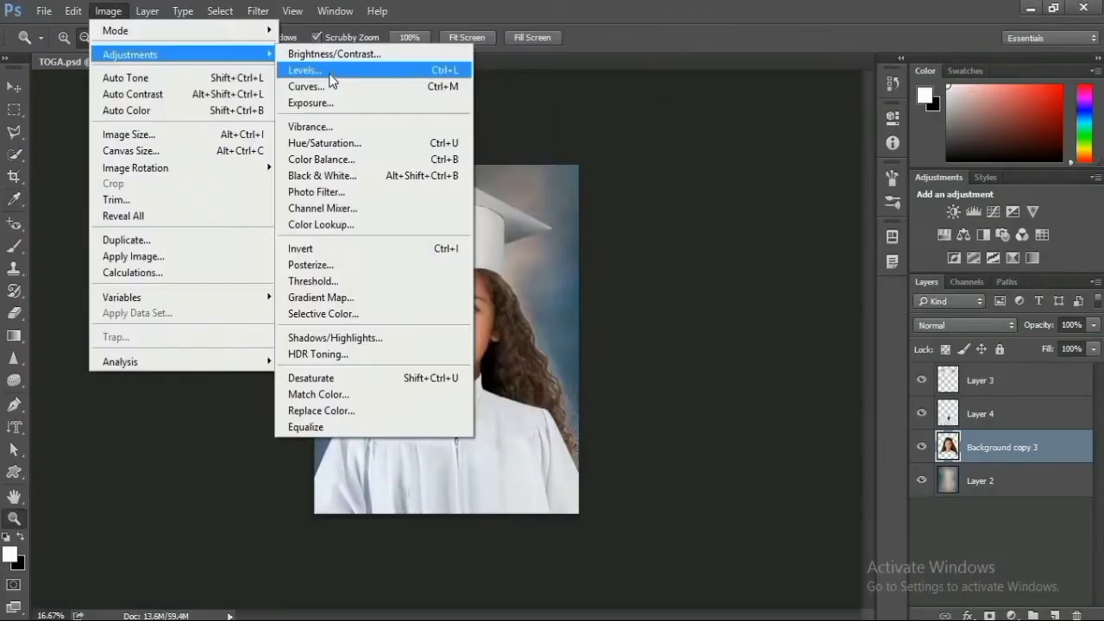
pyautogui.click(333, 72)
pyautogui.moveTo(653, 288); pyautogui.dragTo(659, 288)
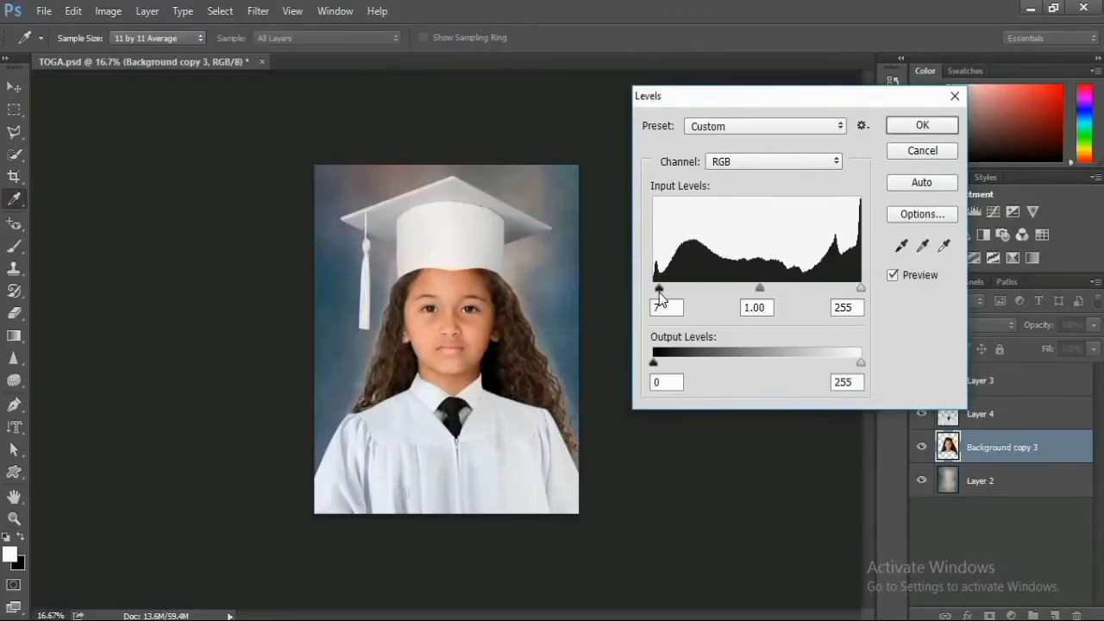
pyautogui.moveTo(759, 288); pyautogui.dragTo(767, 288)
pyautogui.moveTo(859, 288); pyautogui.dragTo(856, 288)
pyautogui.click(922, 125)
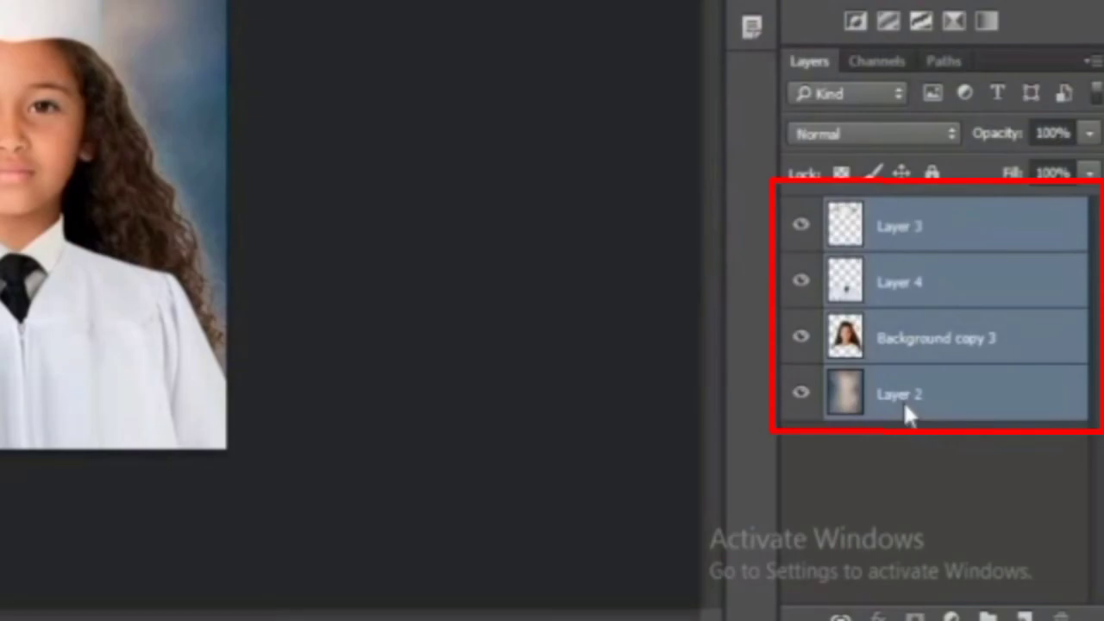
# Merge all selected layers into a single layer
pyautogui.rightClick(905, 407)
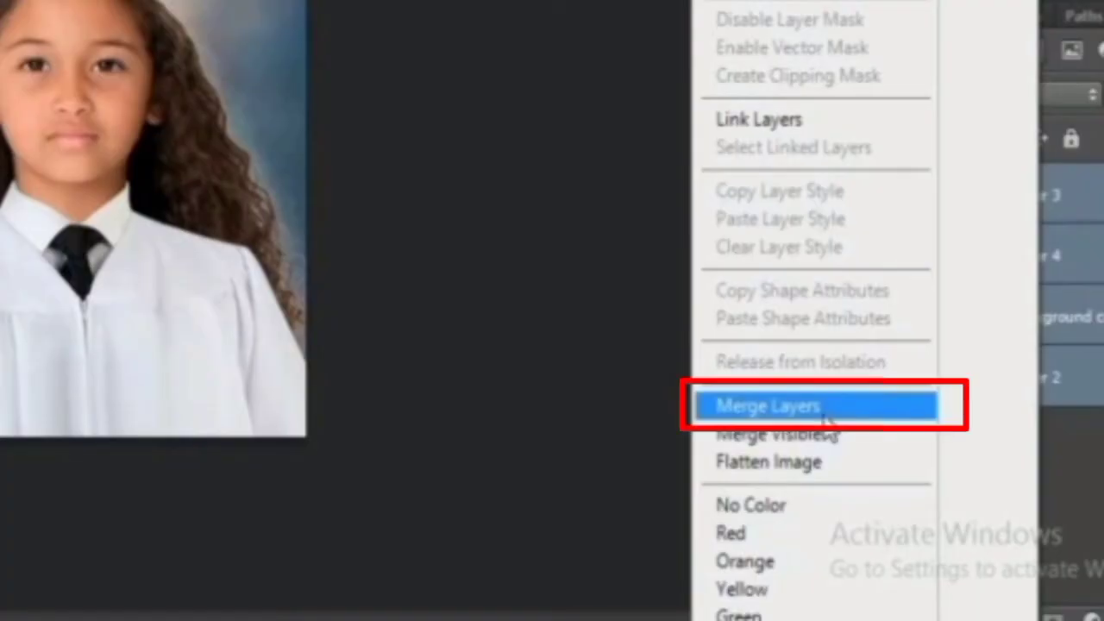
pyautogui.click(825, 418)
pyautogui.click(256, 10)
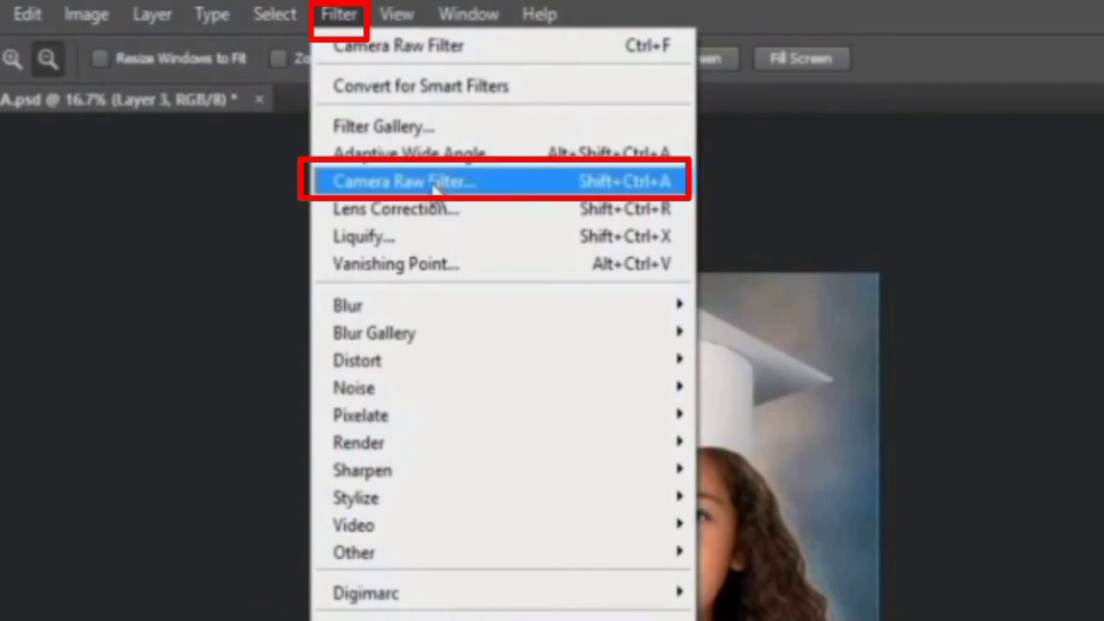
# In Camera Raw, set Luminance Detail to 15 and noise reduction to 51, and warm the temperature
pyautogui.click(434, 181)
pyautogui.click(764, 185)
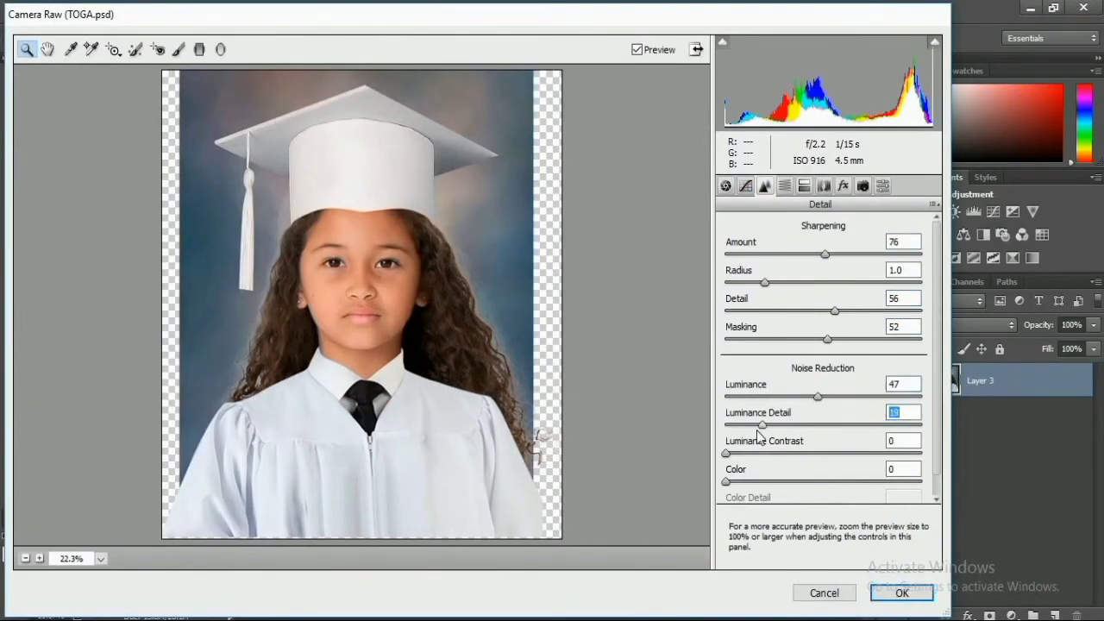
pyautogui.moveTo(758, 435); pyautogui.dragTo(752, 431)
pyautogui.moveTo(817, 396); pyautogui.dragTo(826, 395)
pyautogui.click(746, 186)
pyautogui.moveTo(822, 267); pyautogui.dragTo(826, 268)
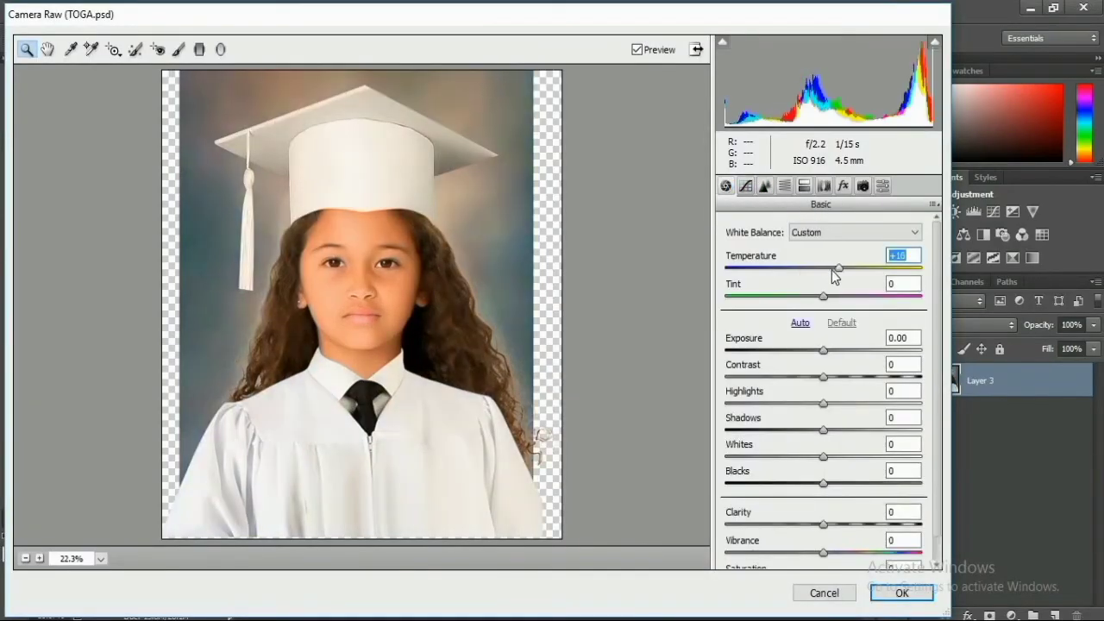
# Shift the HSL hues (Reds -40, Oranges, Yellows, Magentas, Blues +19) and apply the filter
pyautogui.click(784, 185)
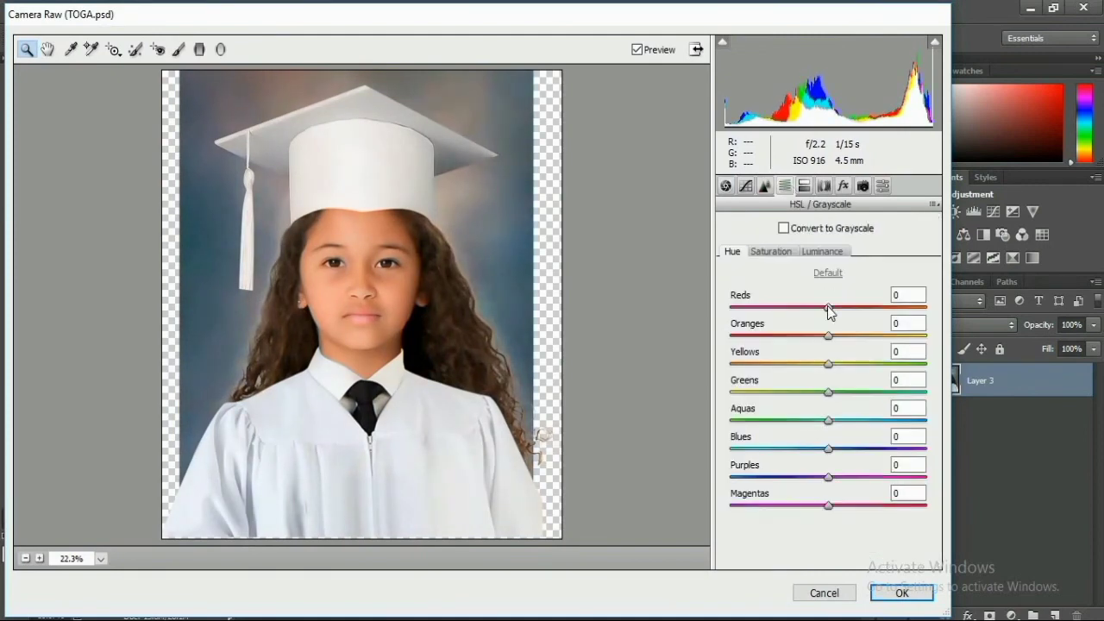
pyautogui.moveTo(828, 307)
pyautogui.mouseDown()
pyautogui.moveTo(789, 307)
pyautogui.moveTo(835, 334)
pyautogui.moveTo(797, 363)
pyautogui.mouseUp()
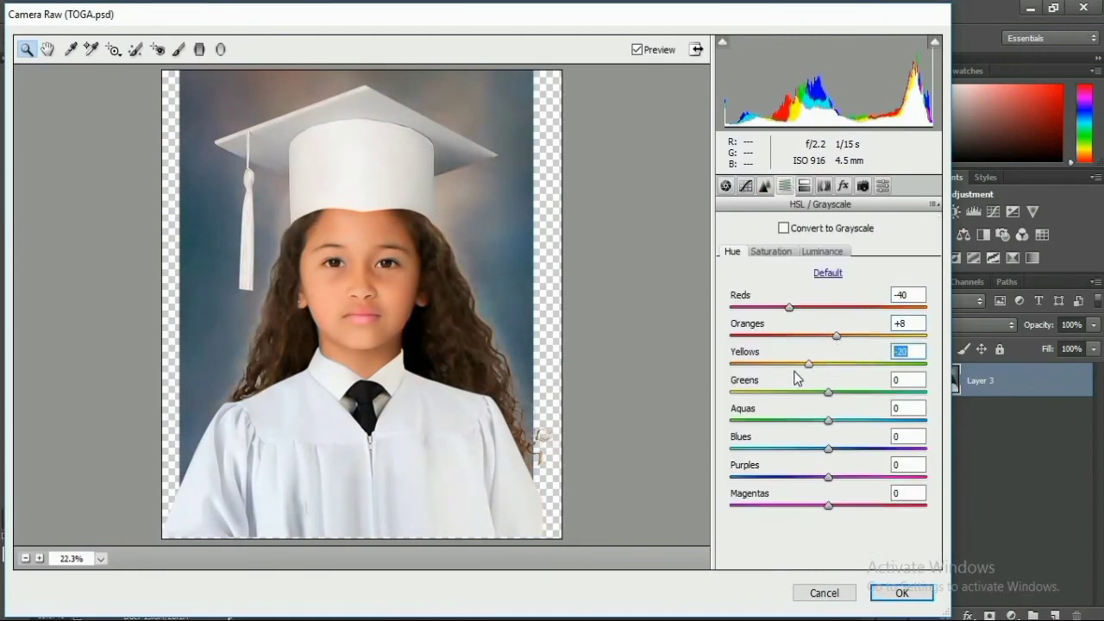
pyautogui.moveTo(827, 504)
pyautogui.mouseDown()
pyautogui.moveTo(850, 505)
pyautogui.moveTo(795, 505)
pyautogui.mouseUp()
pyautogui.moveTo(828, 448); pyautogui.dragTo(846, 448)
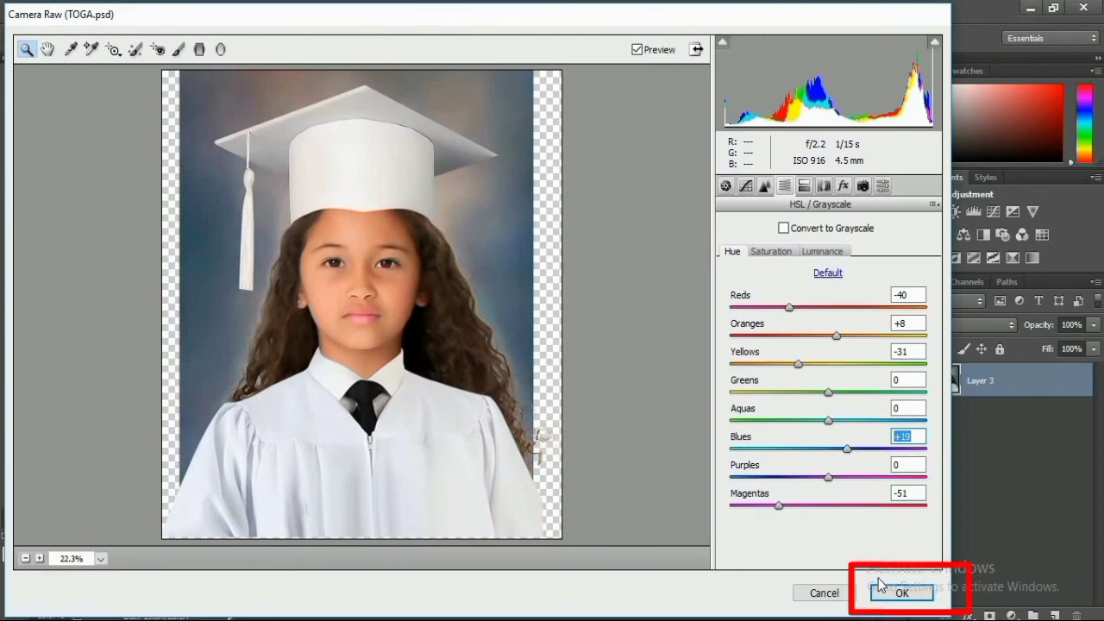
pyautogui.click(900, 593)
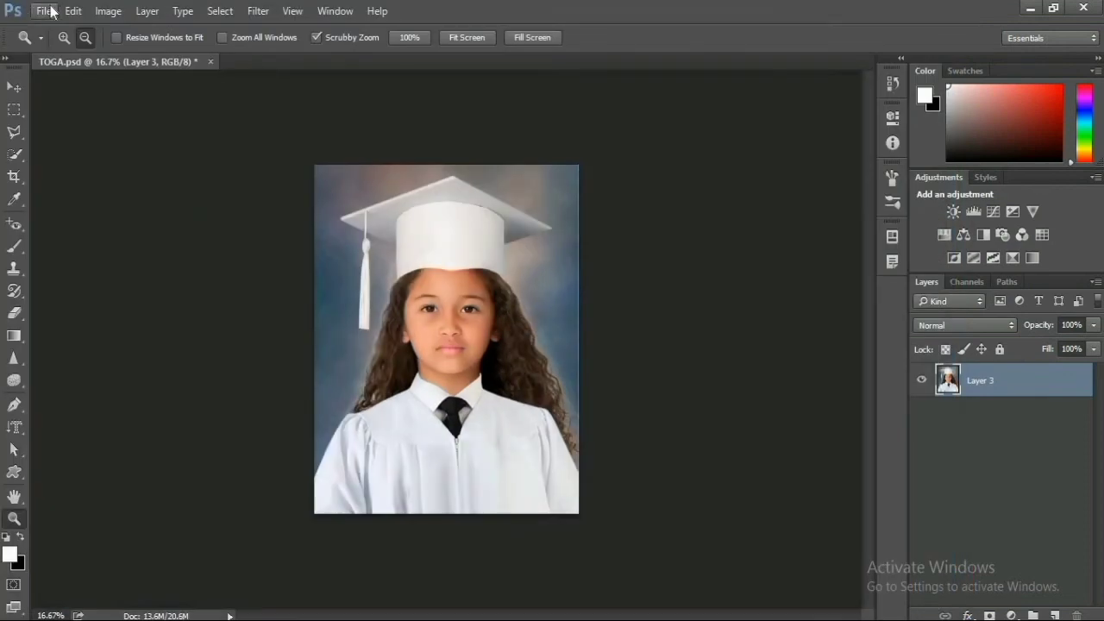
# Save the composite as a JPEG named 'FINISHED' via Save As
pyautogui.click(42, 10)
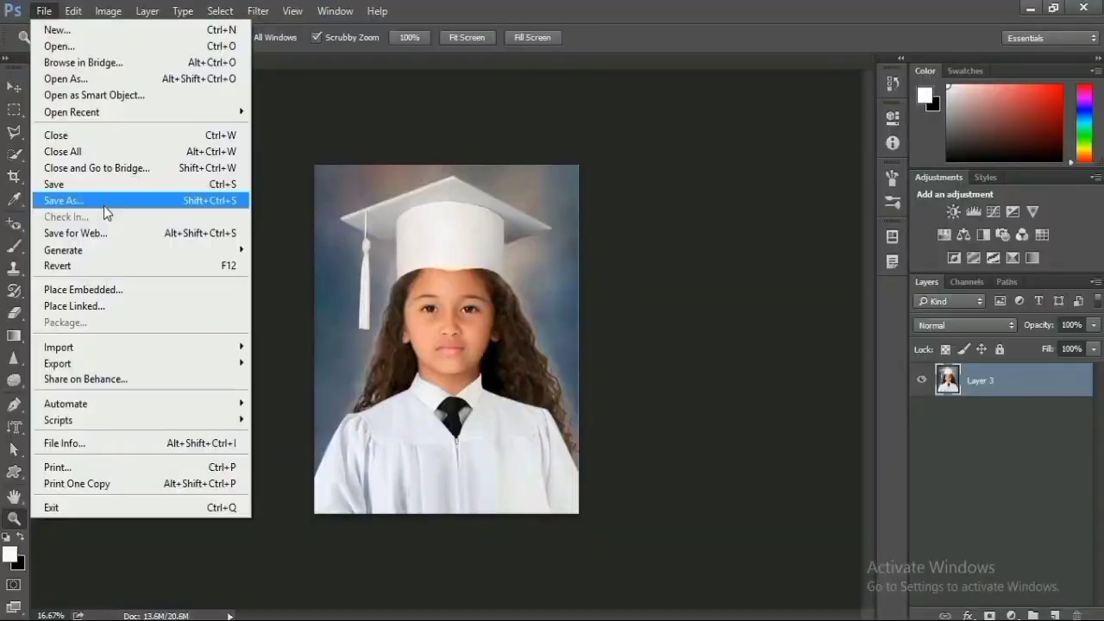
pyautogui.click(104, 205)
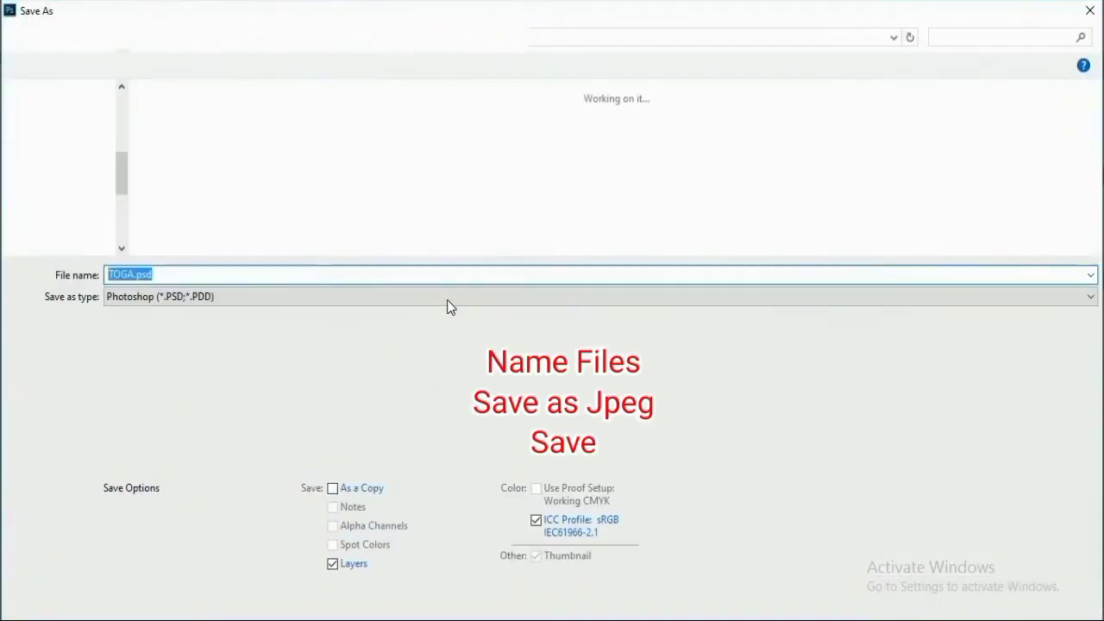
pyautogui.click(446, 296)
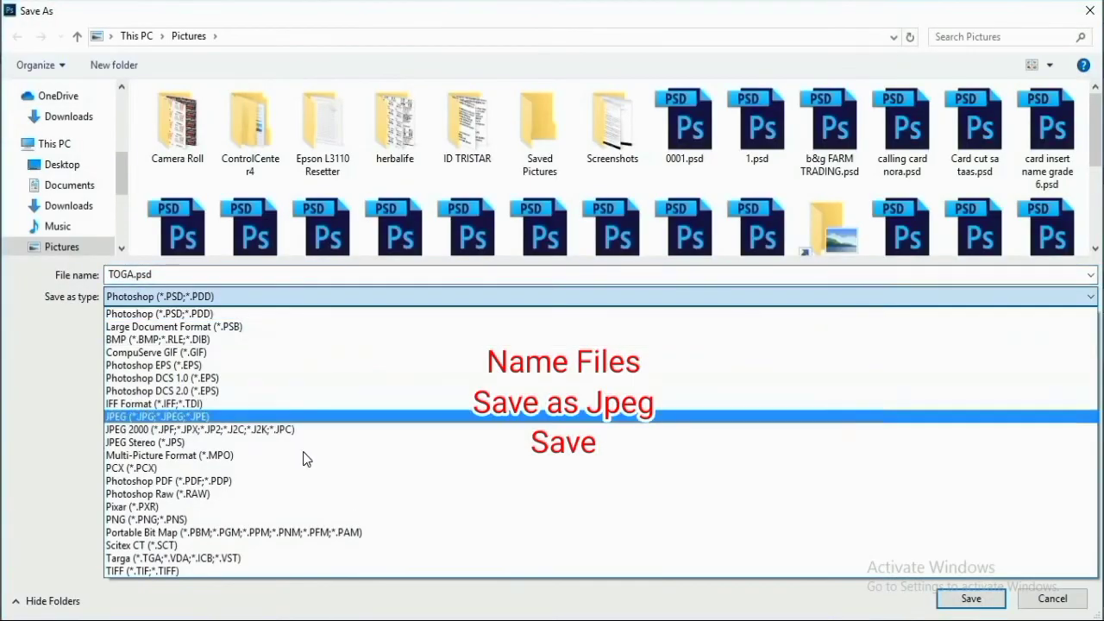
pyautogui.click(281, 414)
pyautogui.tripleClick(438, 274)
pyautogui.write('FINISHED')
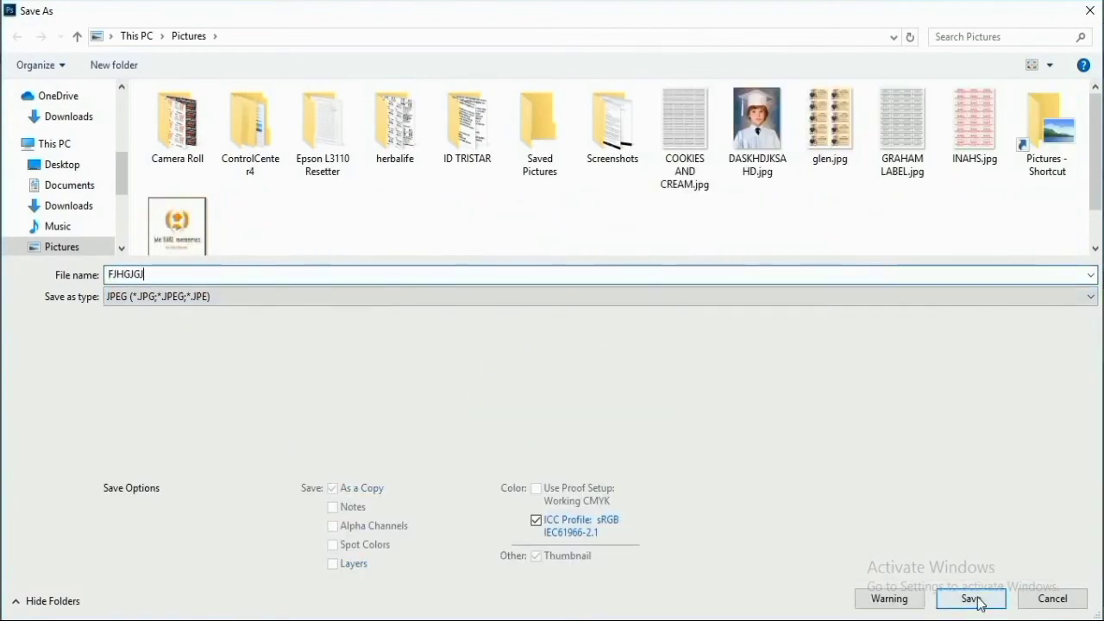
pyautogui.click(971, 598)
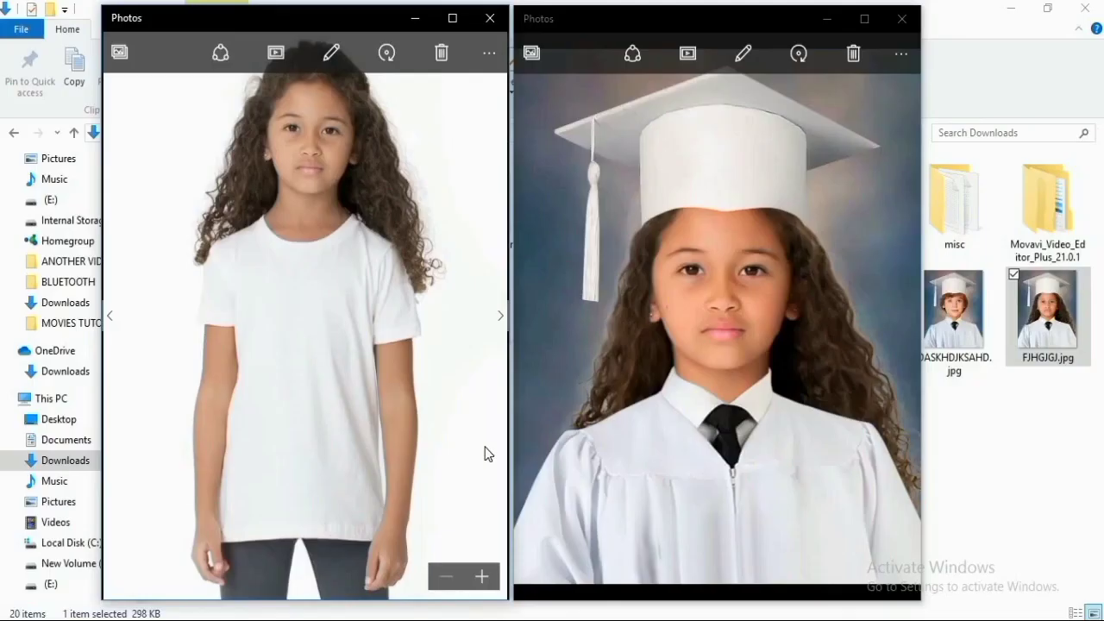